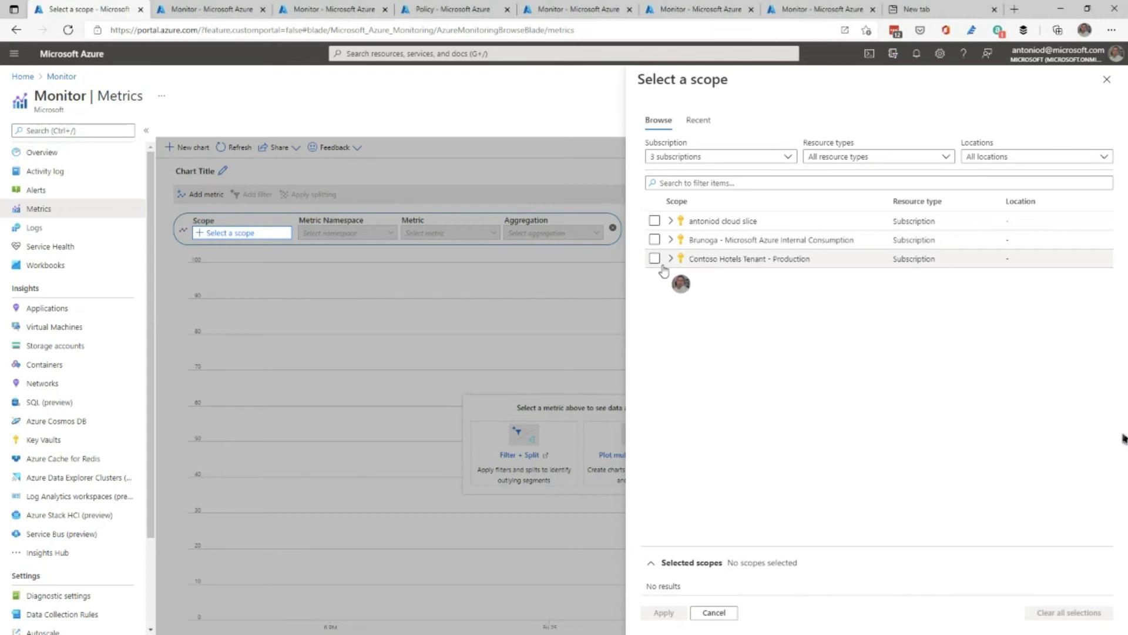
# Set the metrics chart scope to the virtual machine CH1-DCVM00 in resource group ch1-infrarg-pri of Contoso Hotels Tenant - Production
pyautogui.click(668, 259)
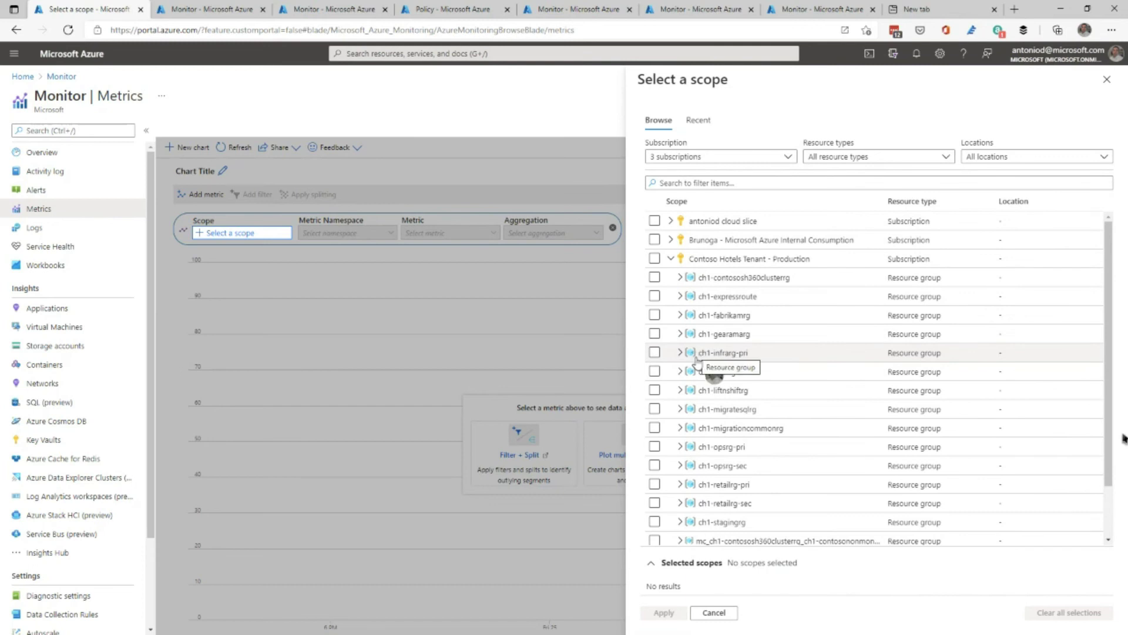
pyautogui.click(680, 352)
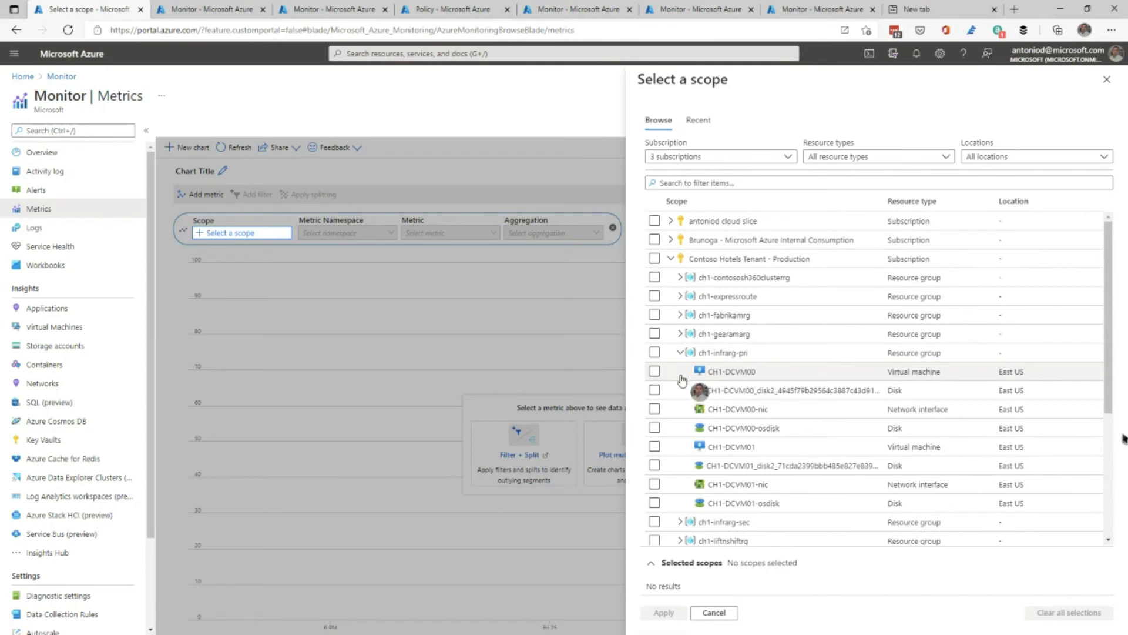
pyautogui.click(654, 370)
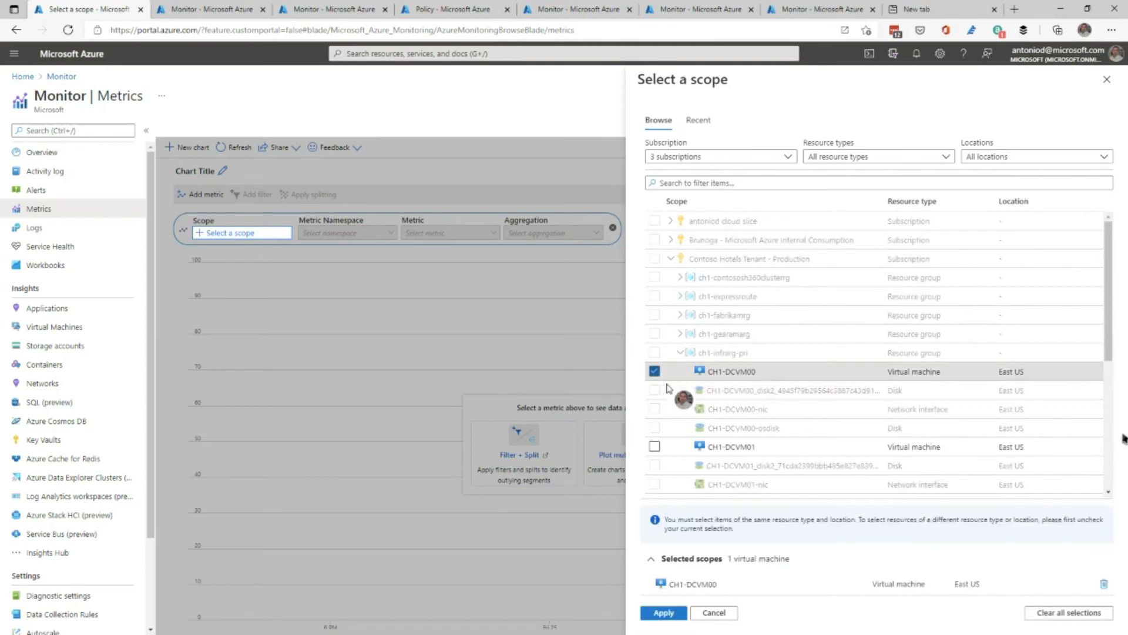
pyautogui.click(675, 615)
# Chart the Percentage CPU metric for the selected virtual machine
pyautogui.scroll(-3, 458, 293)
pyautogui.scroll(-5, 459, 300)
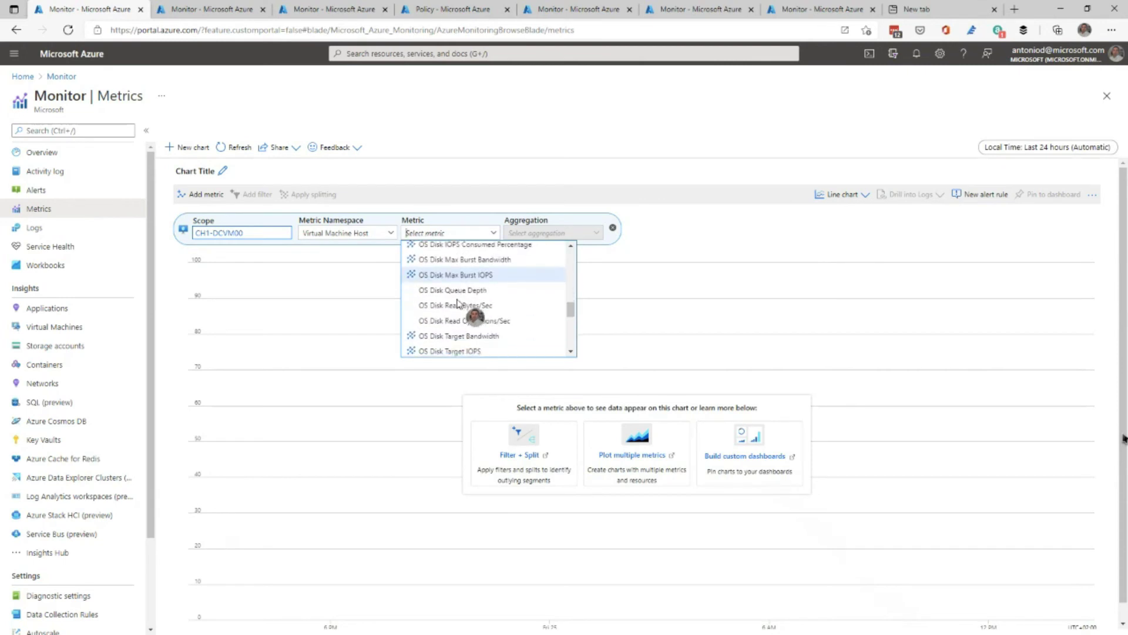
pyautogui.scroll(-5, 458, 305)
pyautogui.click(460, 318)
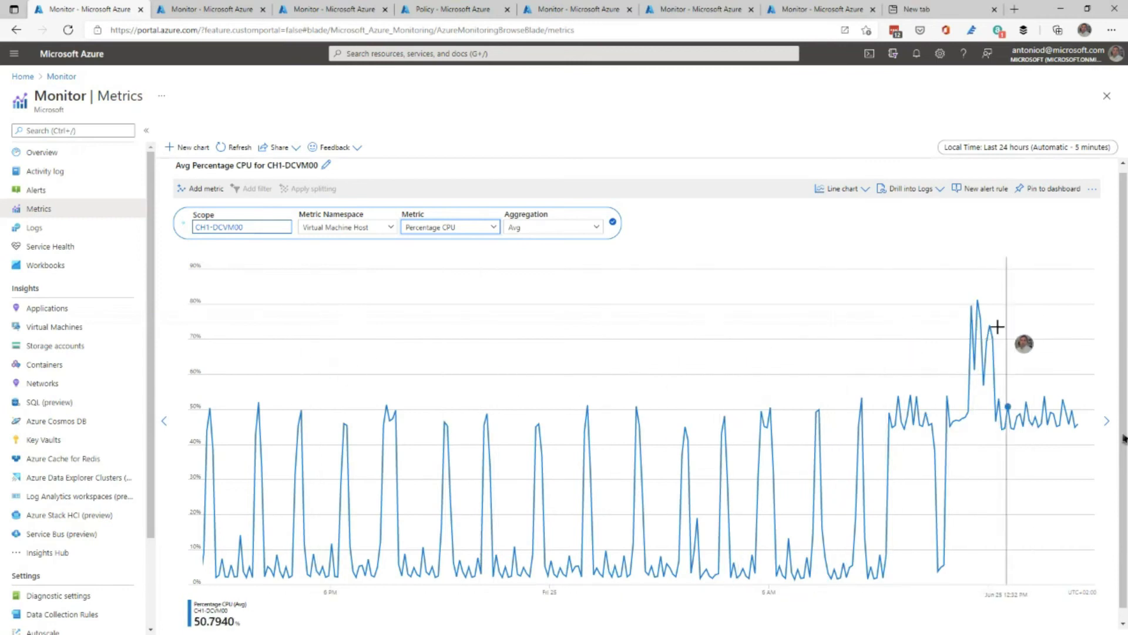
# Narrow the CPU chart in stages to the spike between 12:54 AM and 1:08 AM on 6/25
pyautogui.moveTo(473, 378); pyautogui.dragTo(788, 390)
pyautogui.moveTo(497, 351); pyautogui.dragTo(723, 363)
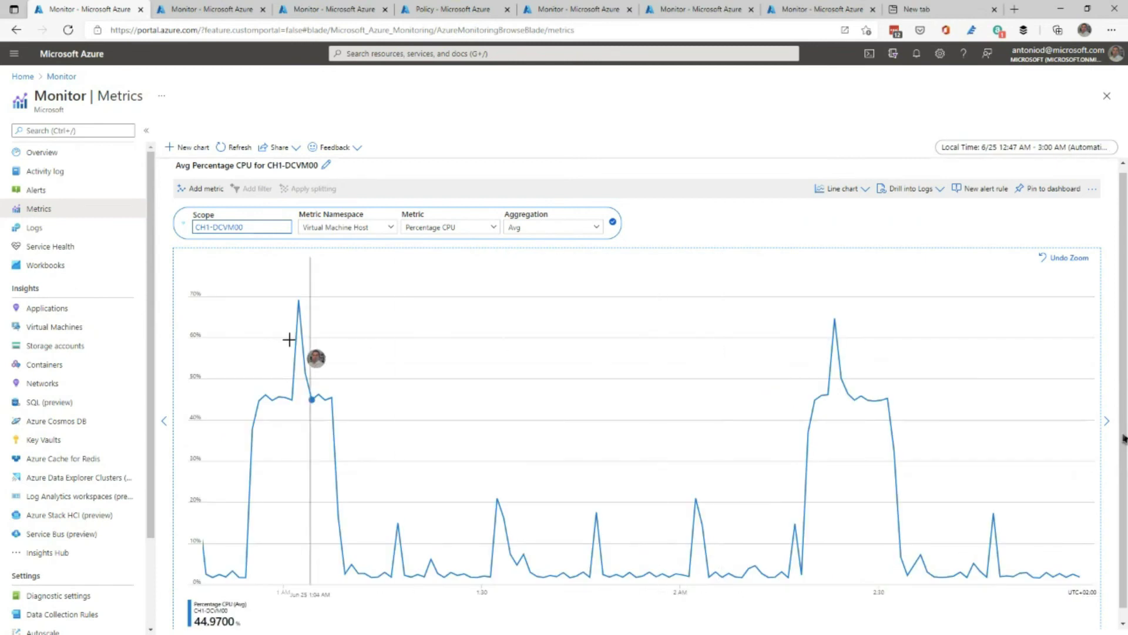
pyautogui.moveTo(245, 330); pyautogui.dragTo(337, 337)
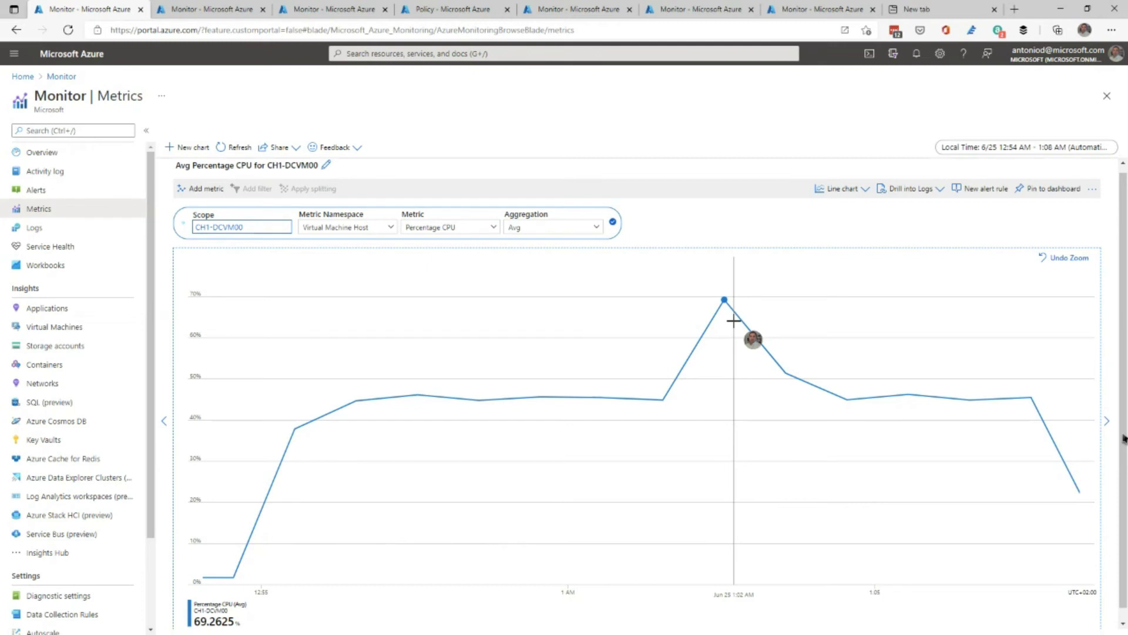
# Open the Key Metrics workbook template for virtual machines and limit its subscription to Contoso Hotels Tenant - Production
pyautogui.click(184, 10)
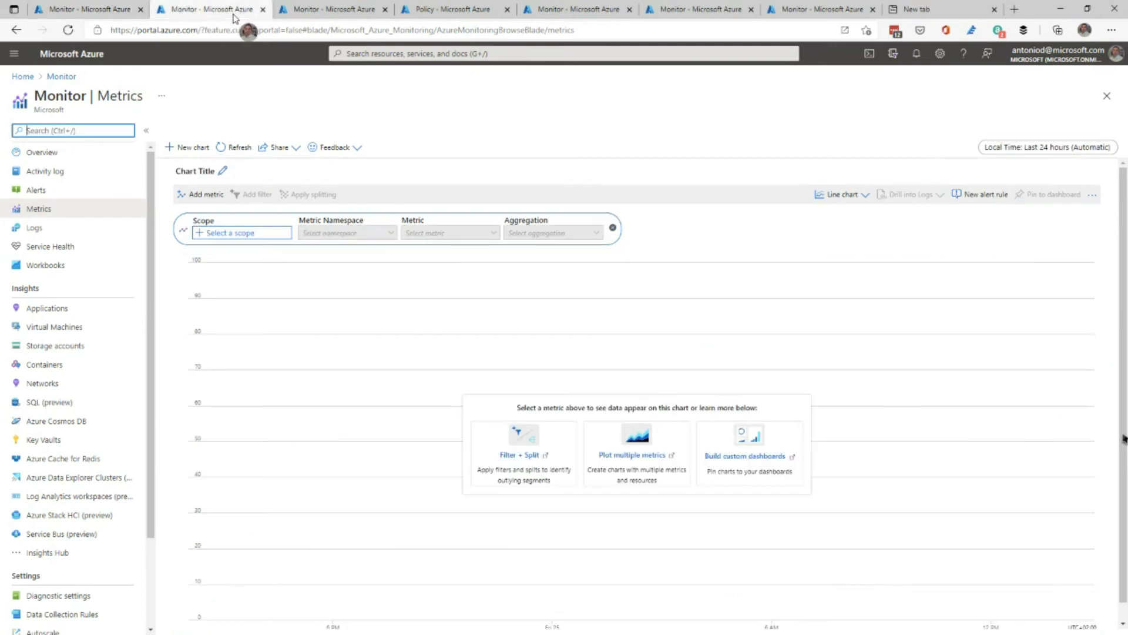
pyautogui.click(303, 12)
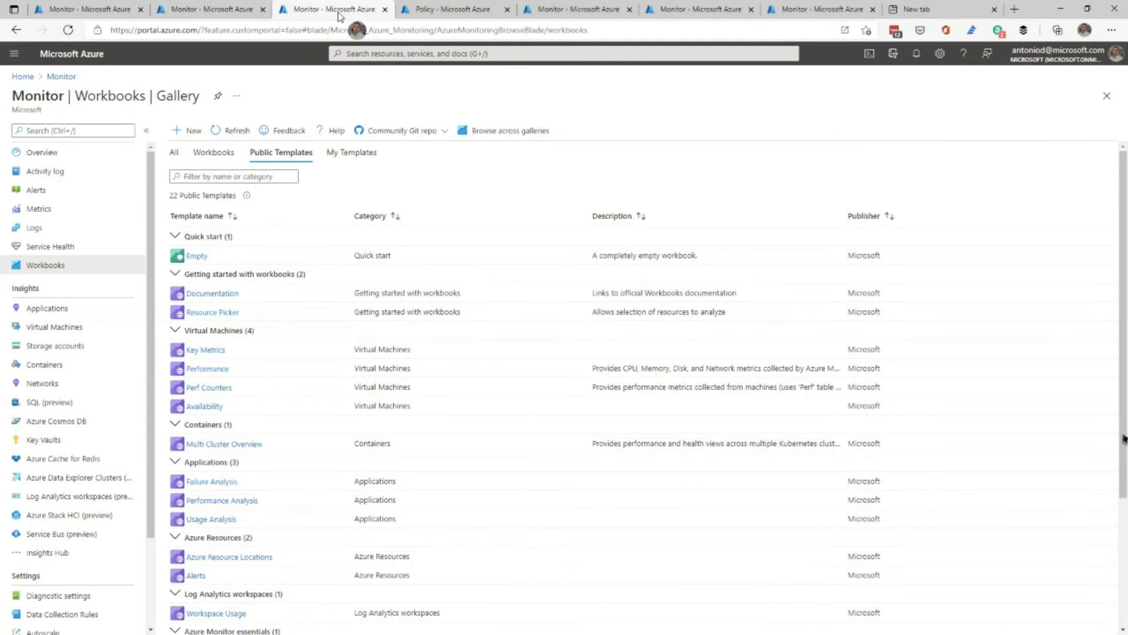
pyautogui.click(198, 351)
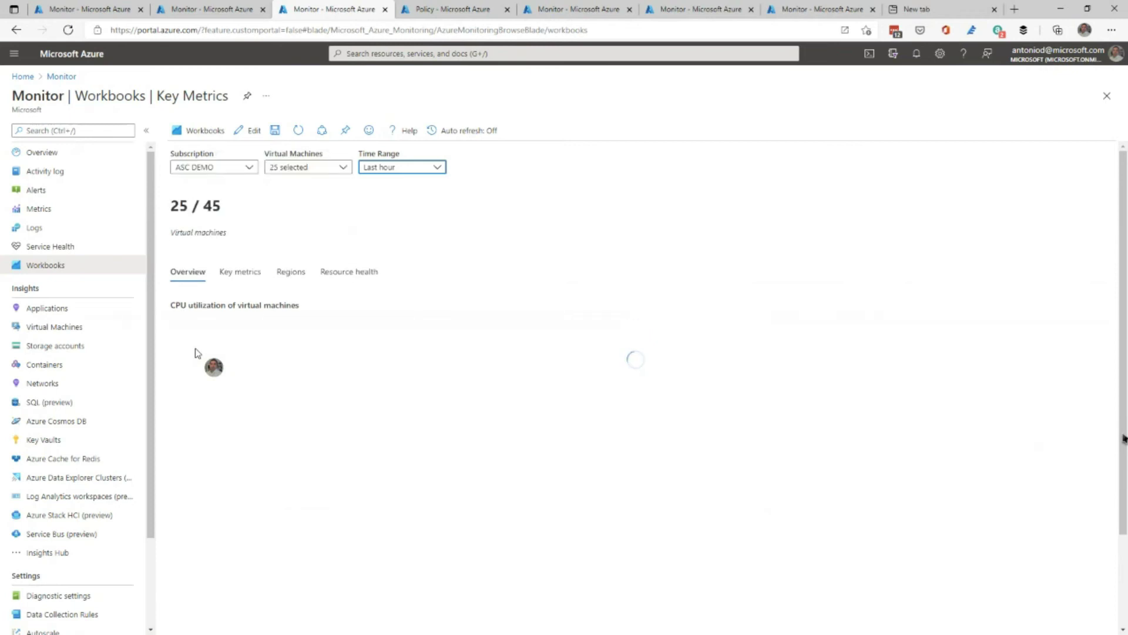
pyautogui.click(233, 171)
pyautogui.click(182, 184)
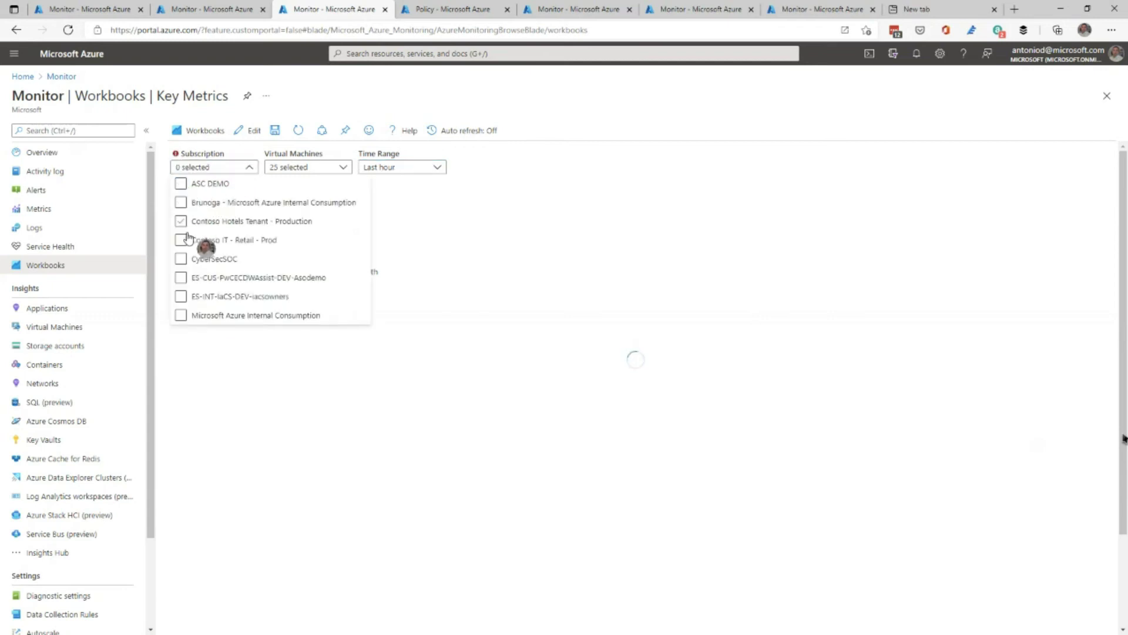
pyautogui.click(182, 221)
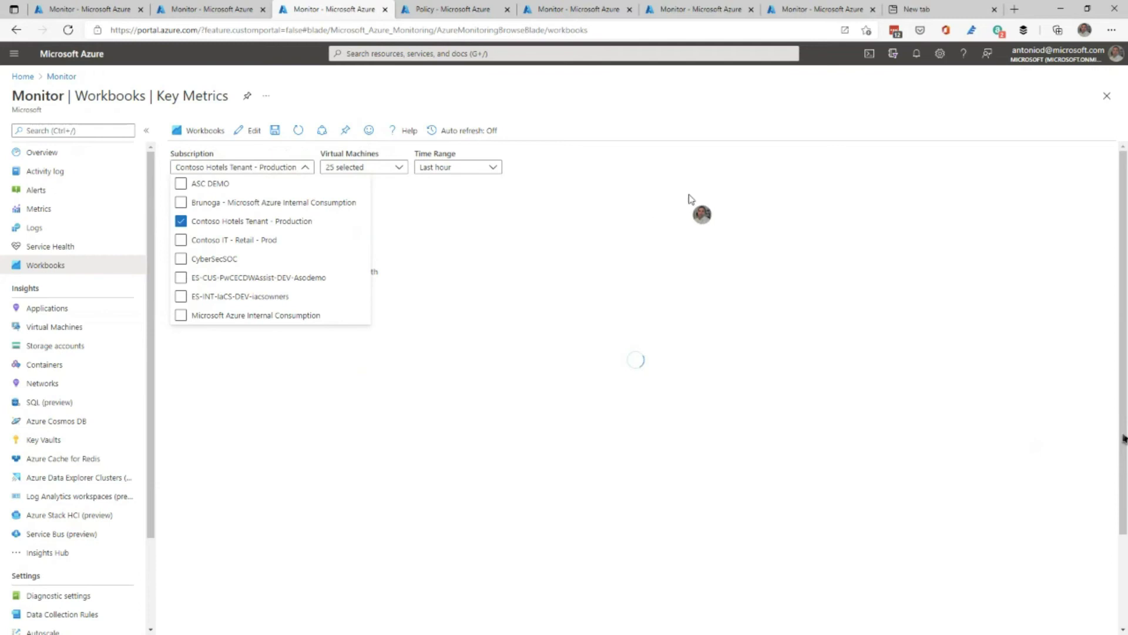
pyautogui.click(699, 183)
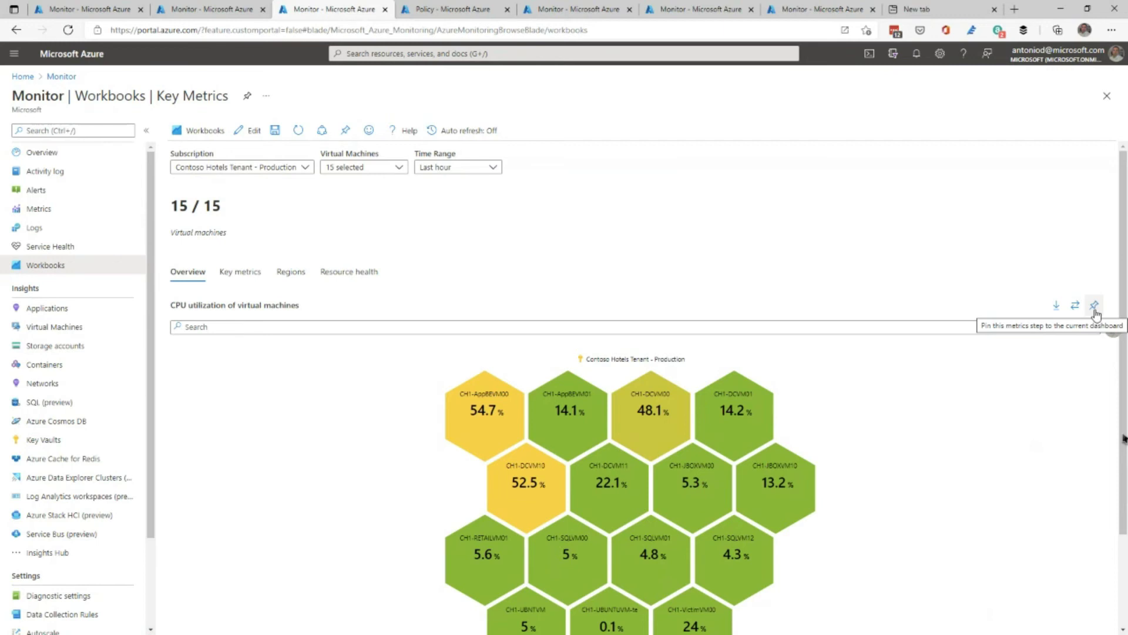
# Show the workbook's key metrics table and sort it in turn by CPU percentage, disk read, disk write, network in and network out
pyautogui.click(246, 275)
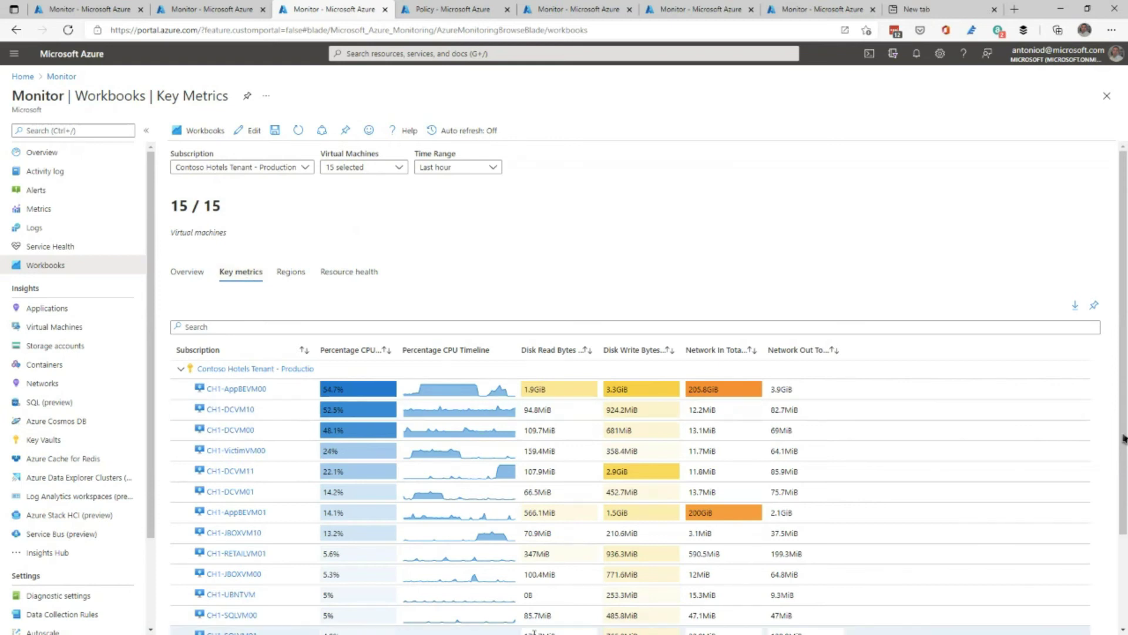
pyautogui.click(353, 350)
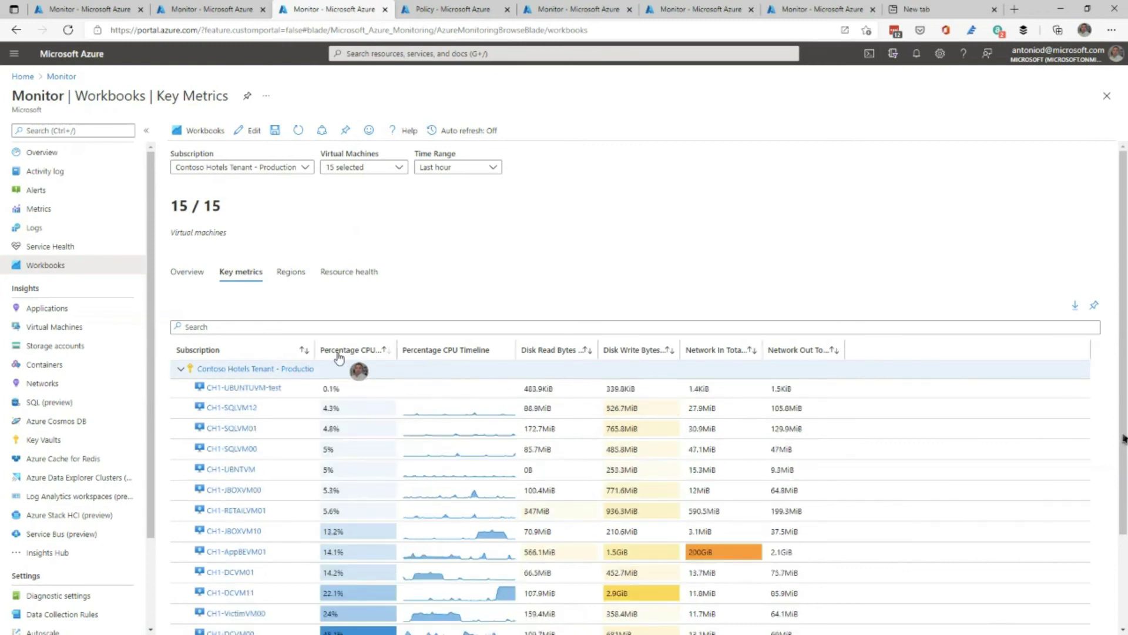
pyautogui.click(342, 352)
pyautogui.click(558, 351)
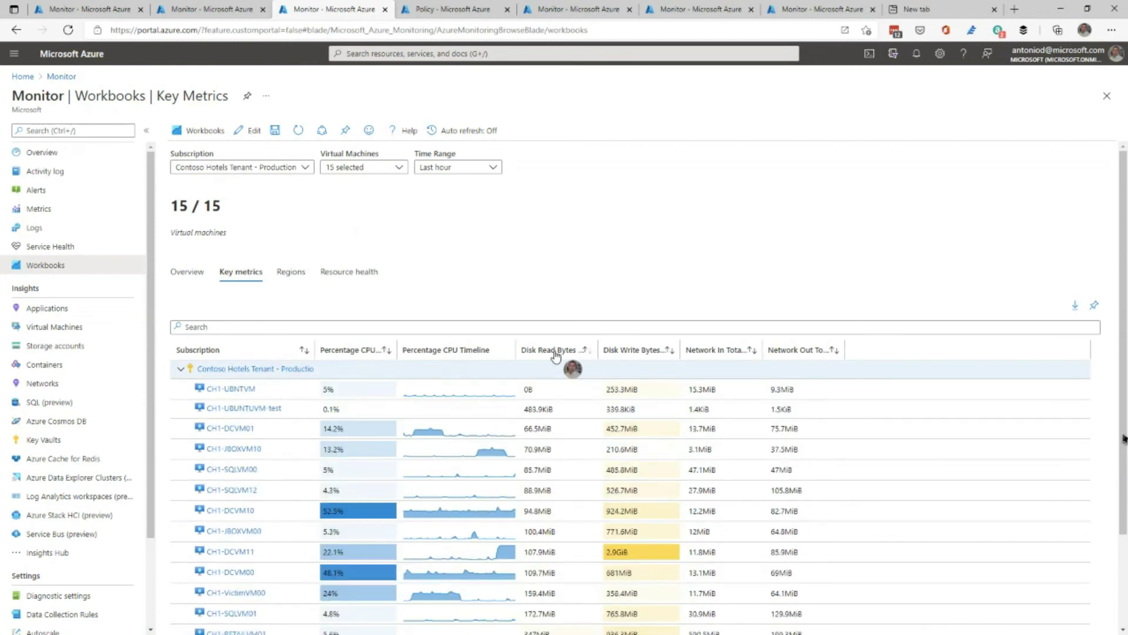
pyautogui.click(562, 351)
pyautogui.click(633, 352)
pyautogui.click(702, 350)
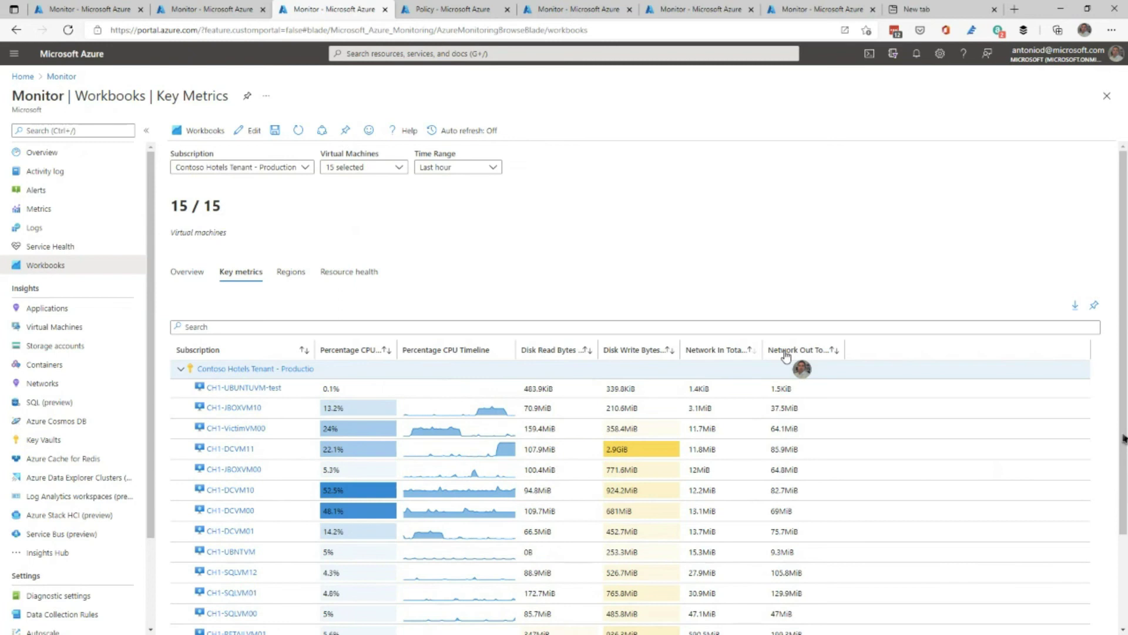
pyautogui.click(785, 350)
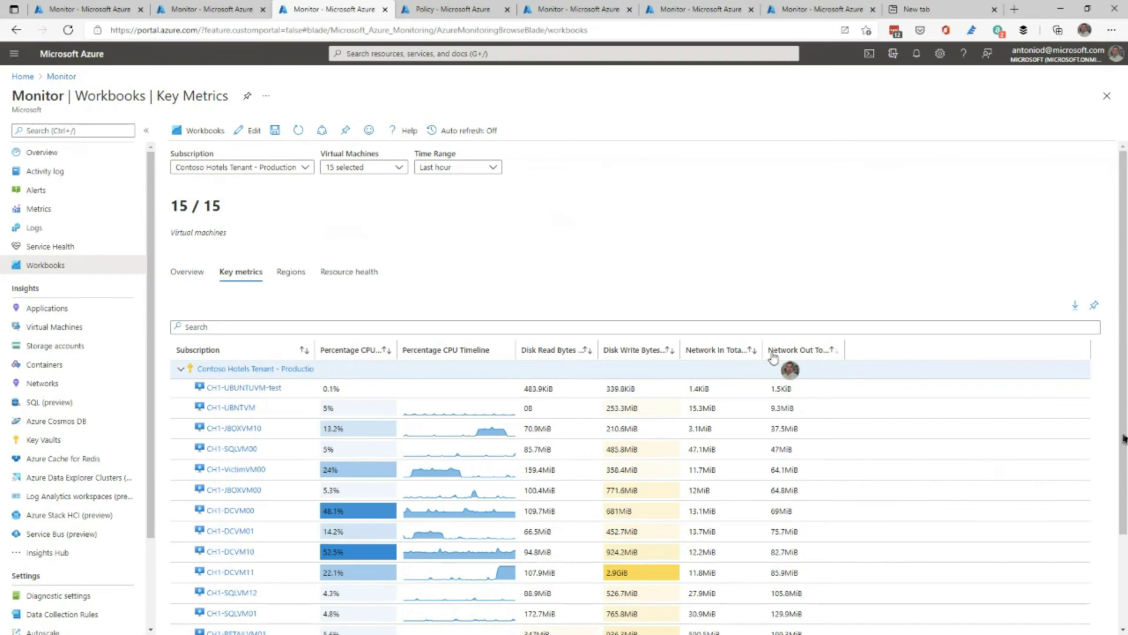
# Return to the workbook gallery, open the Performance template for virtual machines and select the CyberSecSOC subscription
pyautogui.click(198, 131)
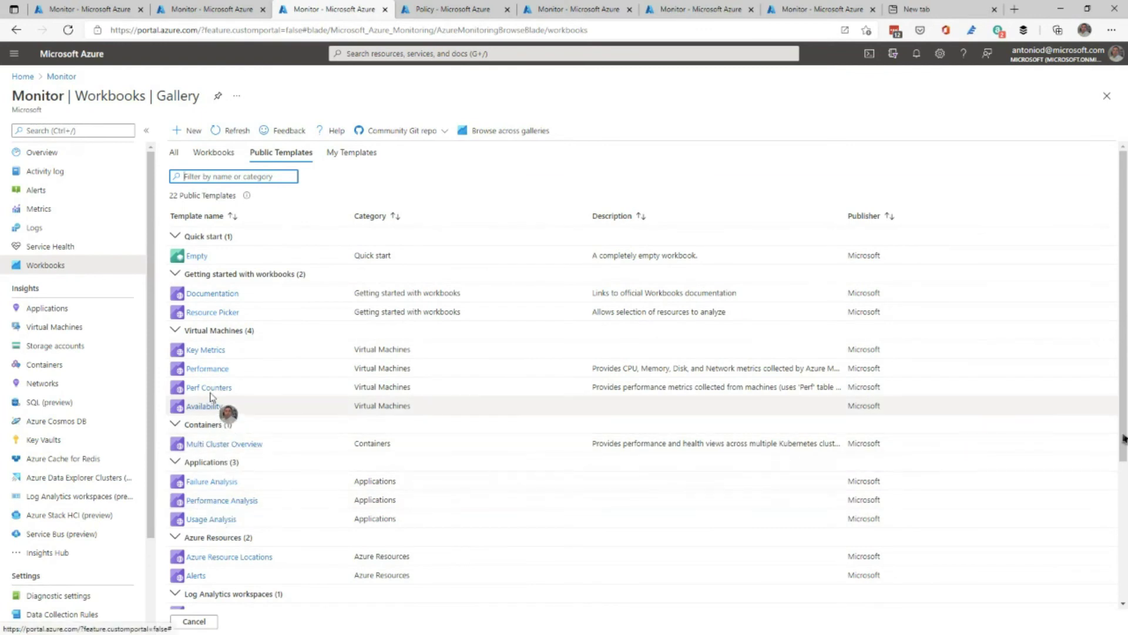
pyautogui.click(217, 369)
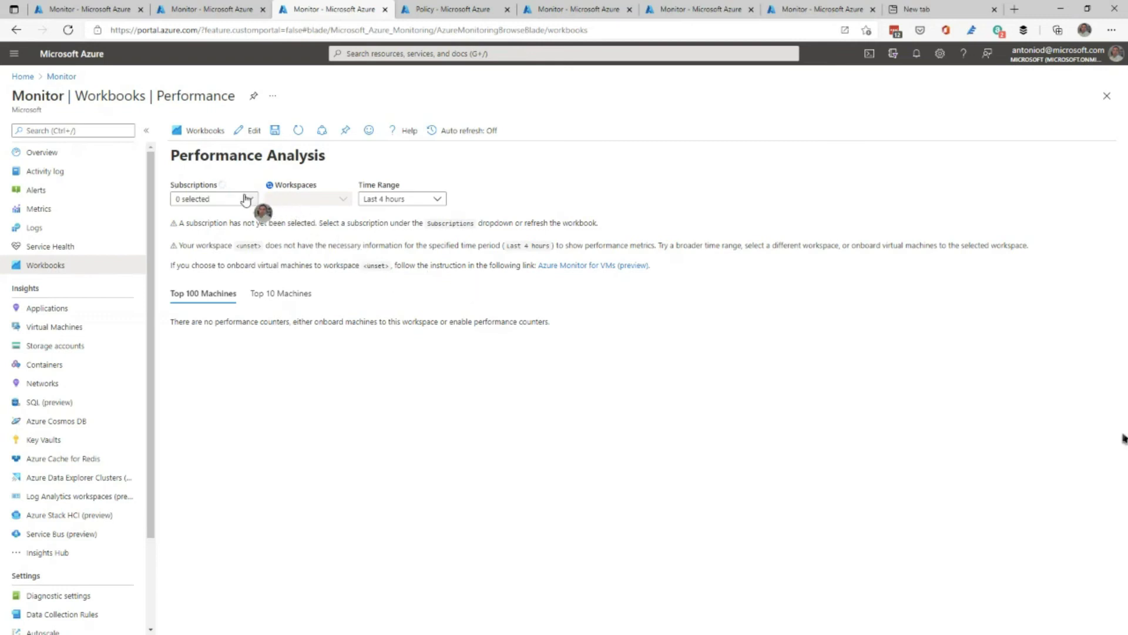
pyautogui.click(247, 200)
pyautogui.scroll(-2, 270, 410)
pyautogui.click(233, 510)
pyautogui.scroll(2, 241, 505)
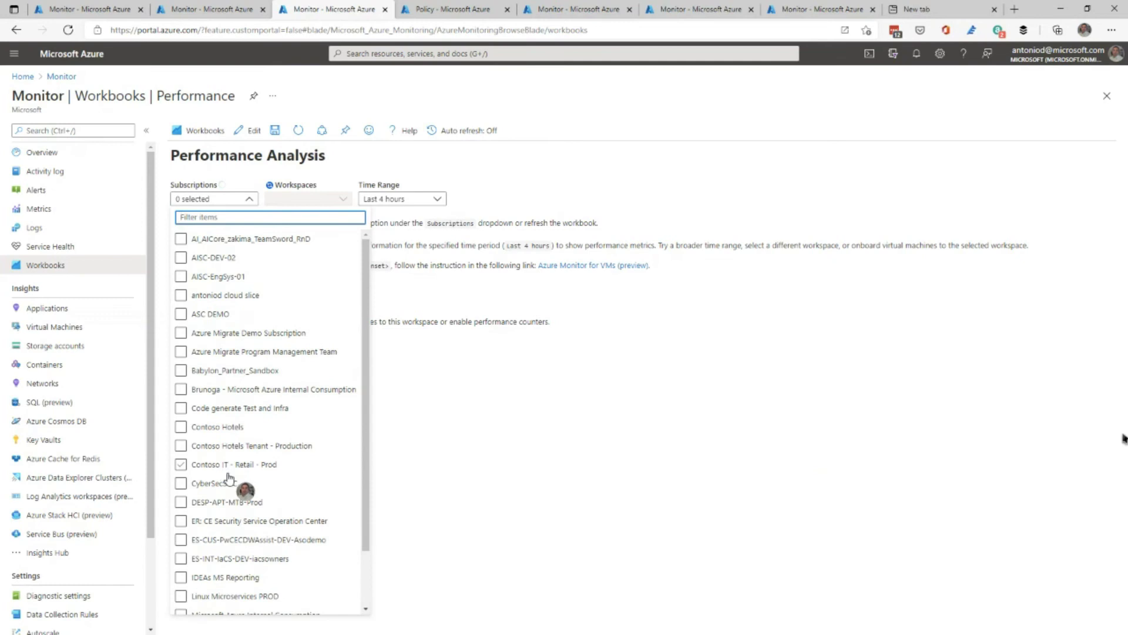
pyautogui.click(235, 481)
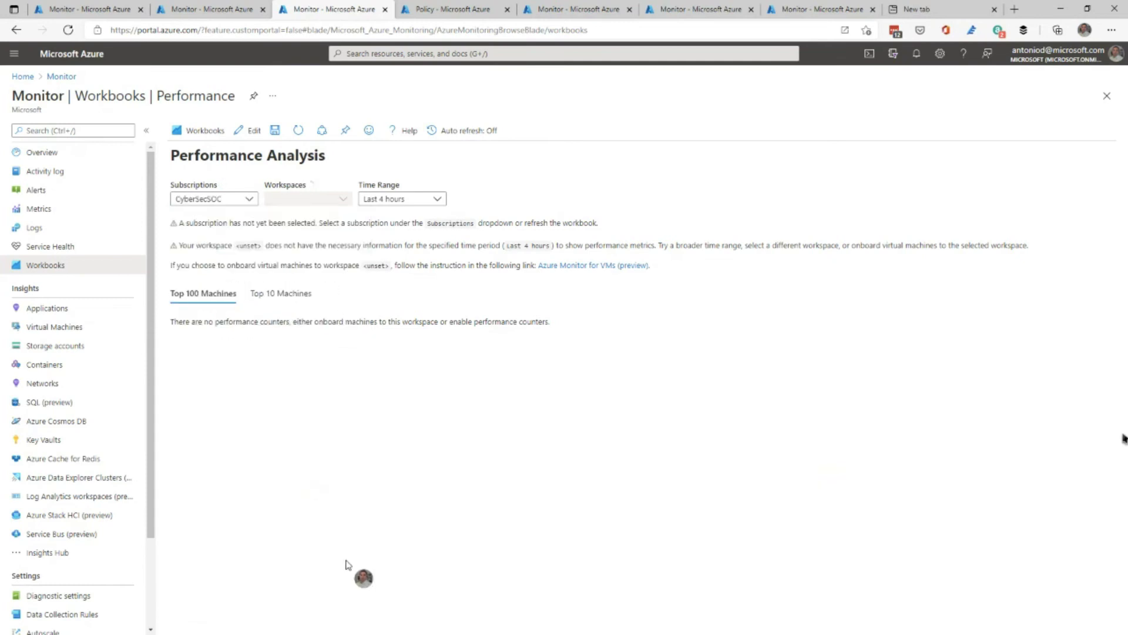
# Replace the CyberSecSOC subscription with the cloud slice and Contoso Hotels Tenant - Production subscriptions in the Performance workbook
pyautogui.click(248, 203)
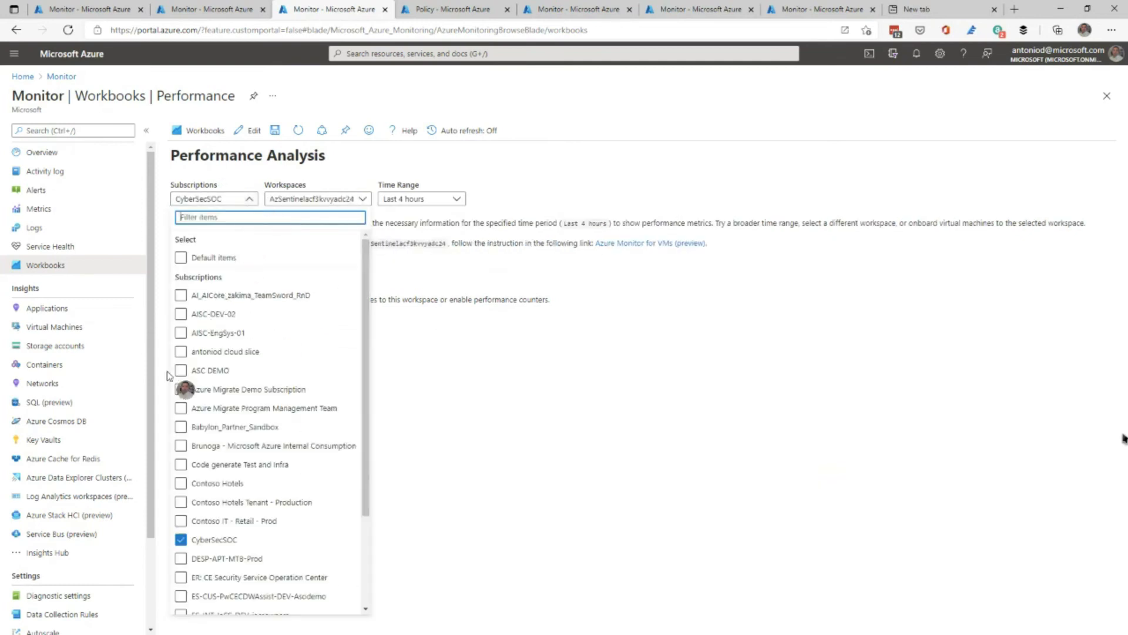
pyautogui.click(183, 353)
pyautogui.click(188, 540)
pyautogui.click(404, 489)
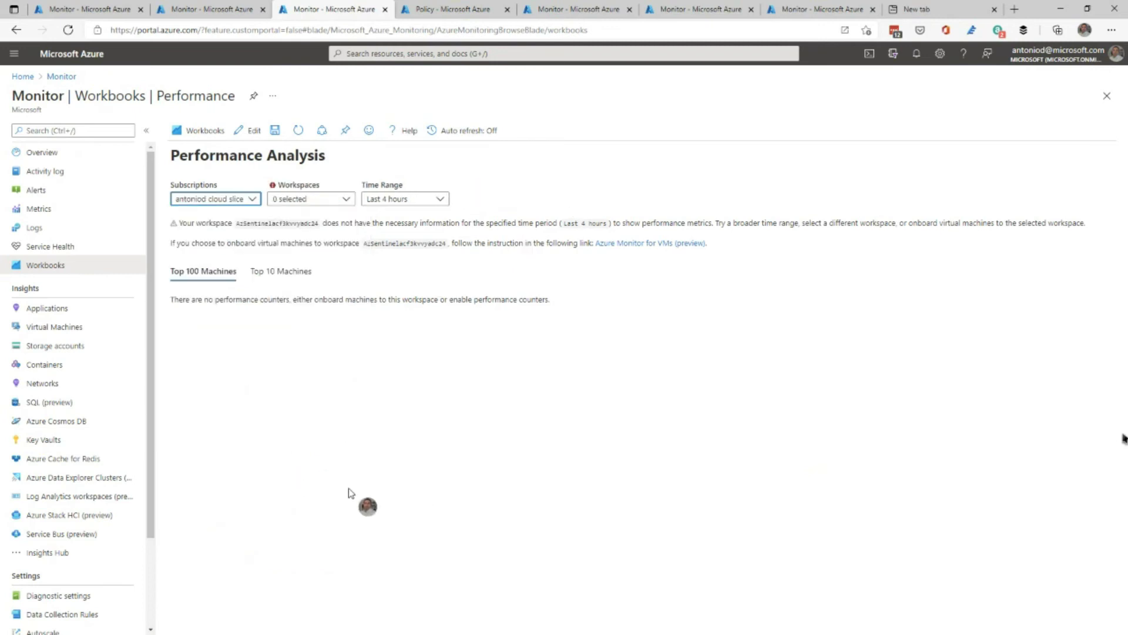
pyautogui.click(232, 200)
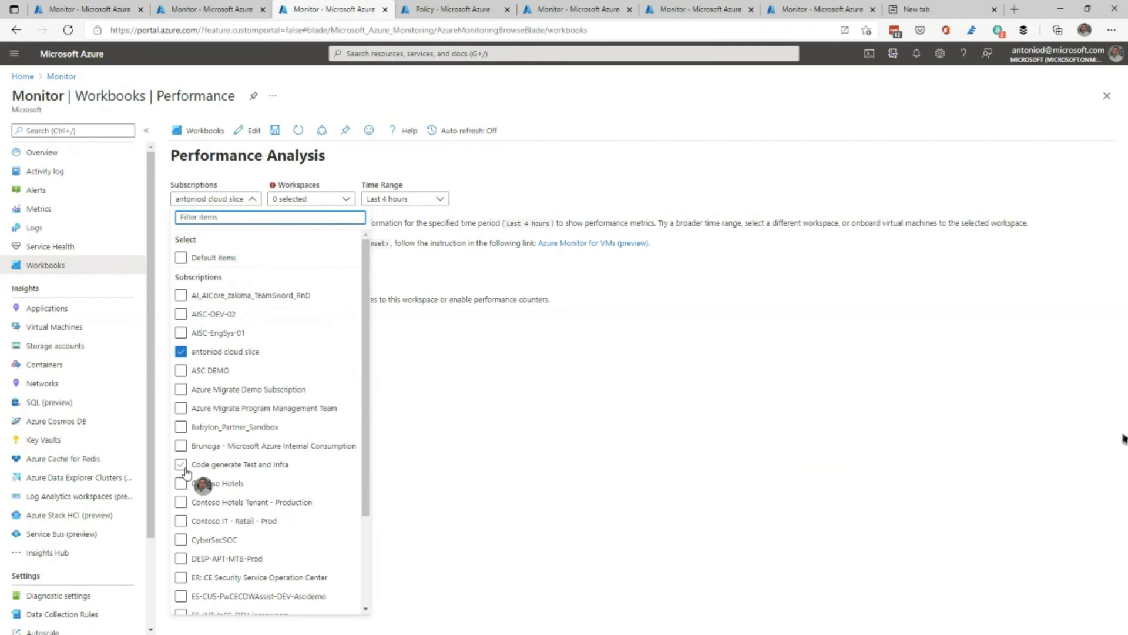
pyautogui.click(180, 503)
pyautogui.click(702, 174)
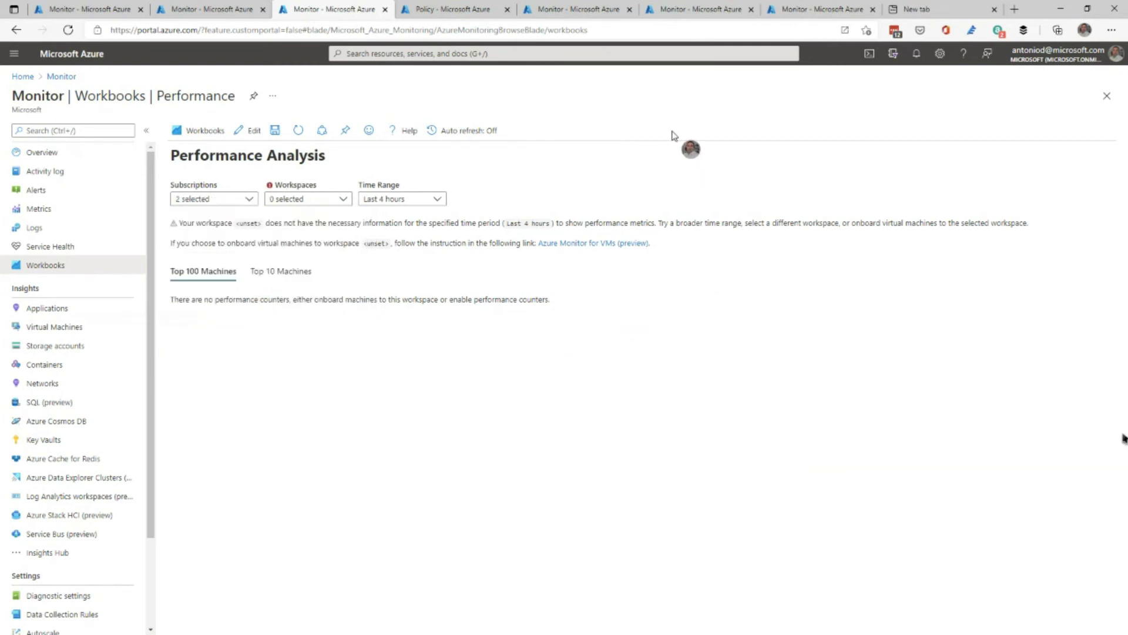
# Select two workspaces for the performance analysis and look through the Top 100 Machines table
pyautogui.click(341, 199)
pyautogui.click(275, 253)
pyautogui.click(570, 165)
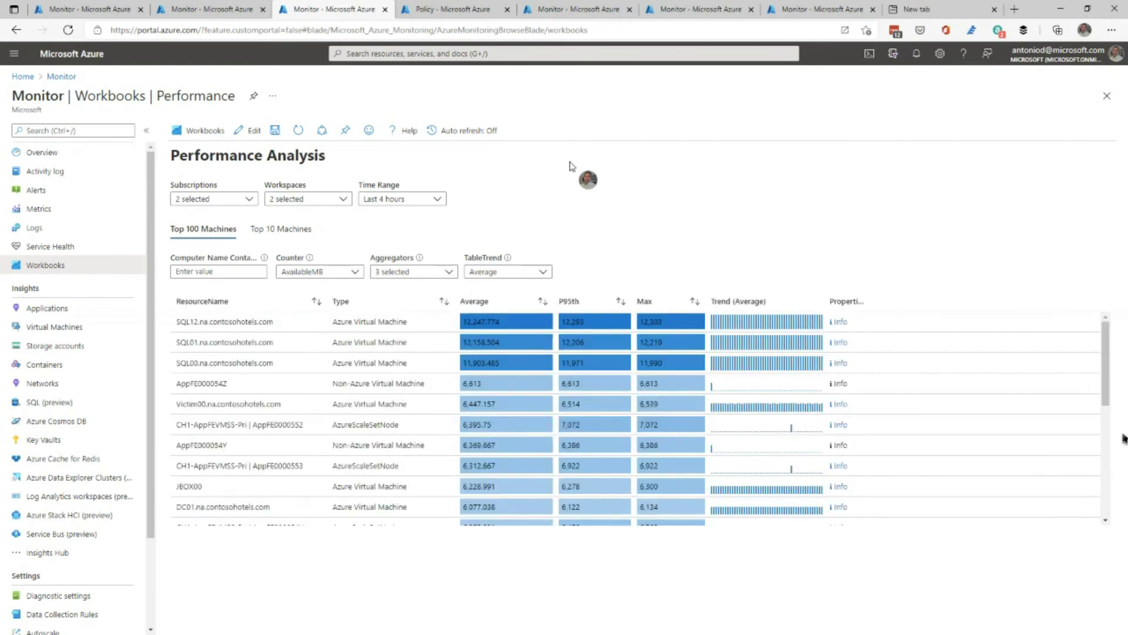
pyautogui.scroll(-3, 494, 370)
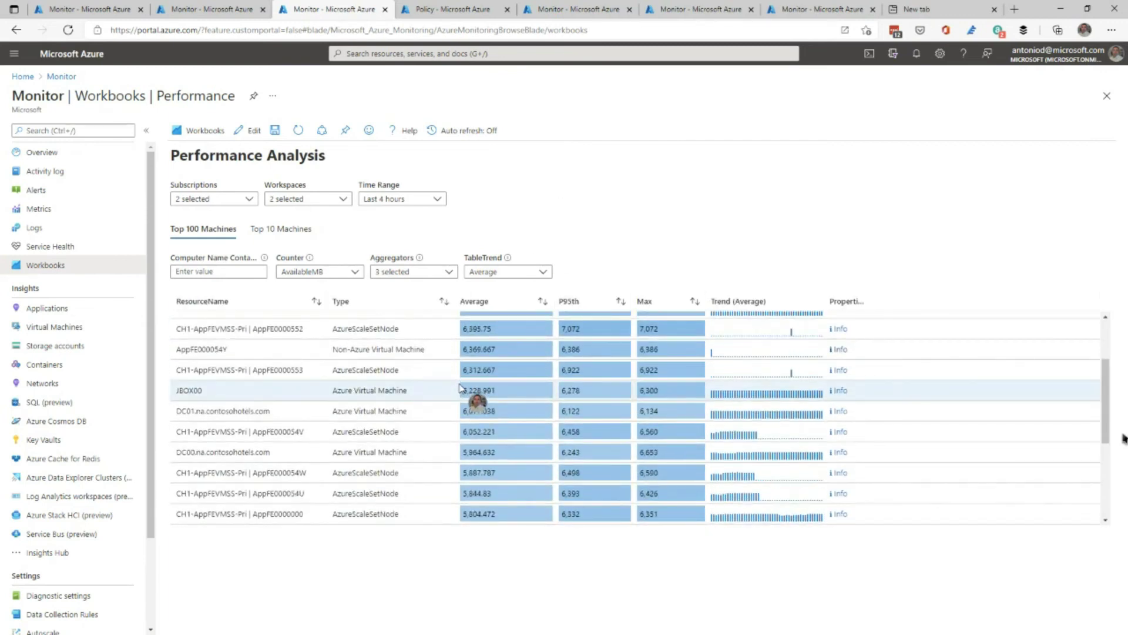
pyautogui.scroll(-2, 460, 389)
pyautogui.scroll(5, 459, 388)
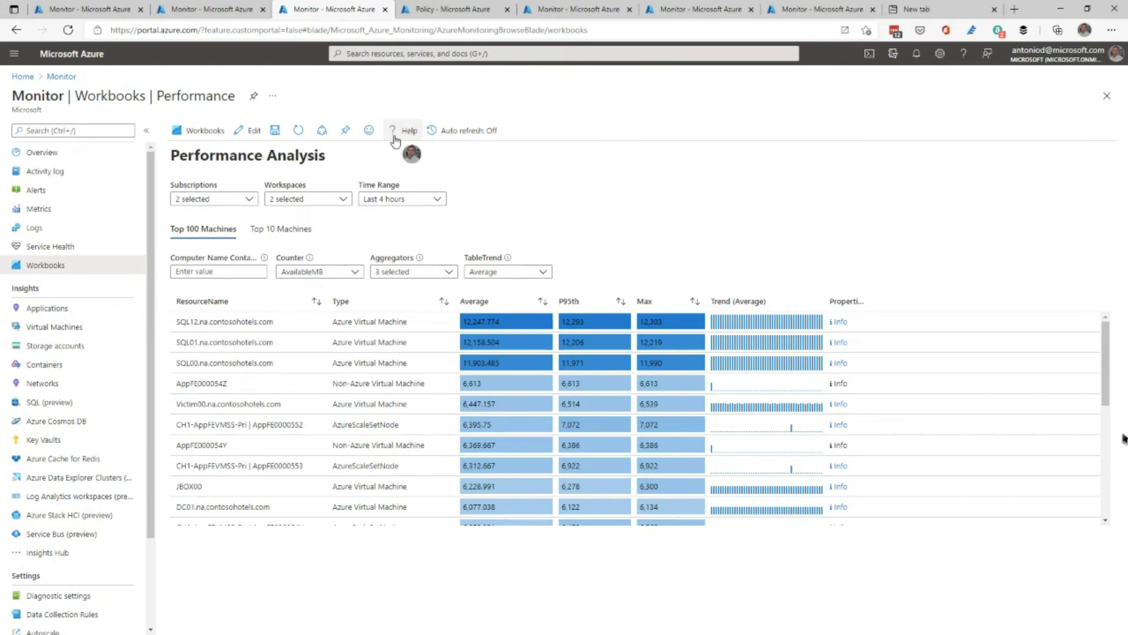
# Switch to Azure Policy, list all compliance assignments and open the Enable Azure Monitor for VMs initiative
pyautogui.click(437, 10)
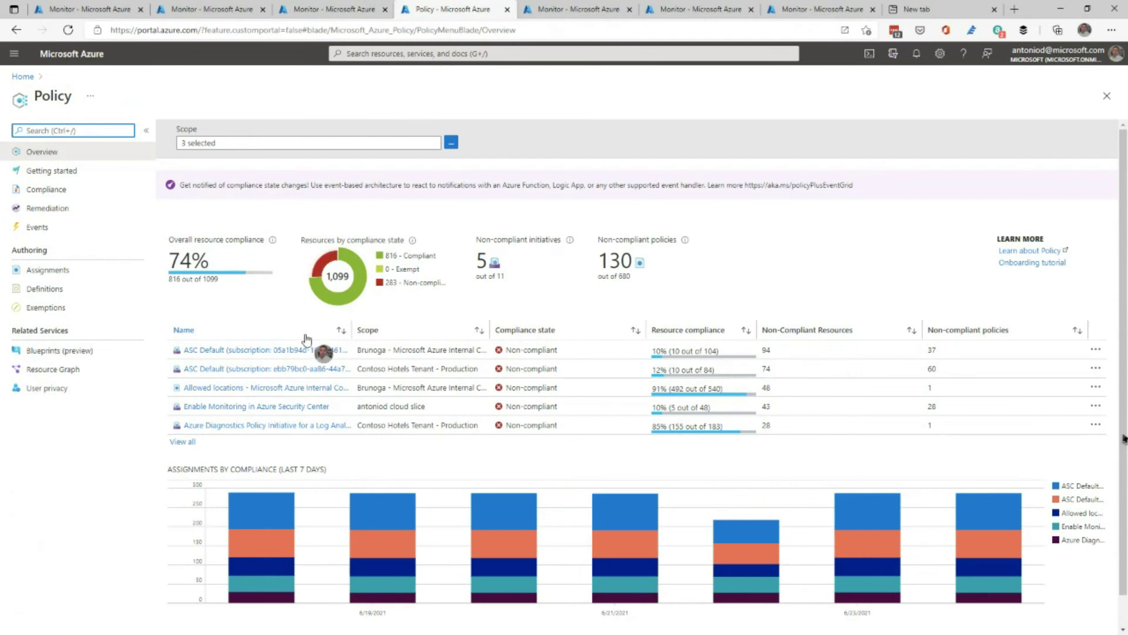
pyautogui.scroll(-1, 194, 405)
pyautogui.click(185, 411)
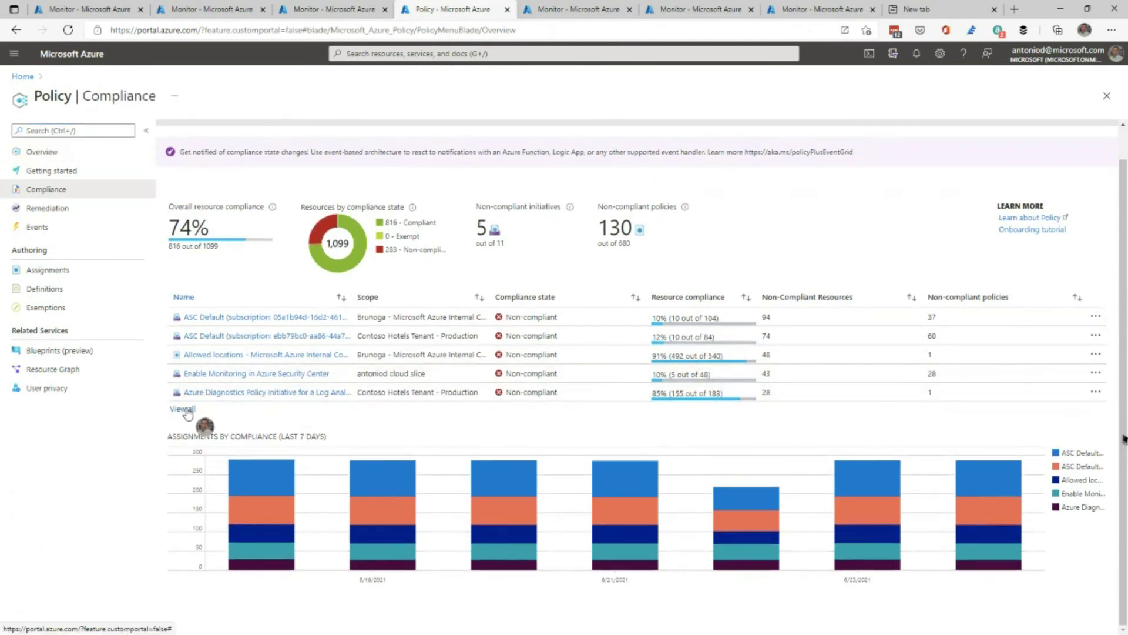
pyautogui.scroll(-2, 289, 419)
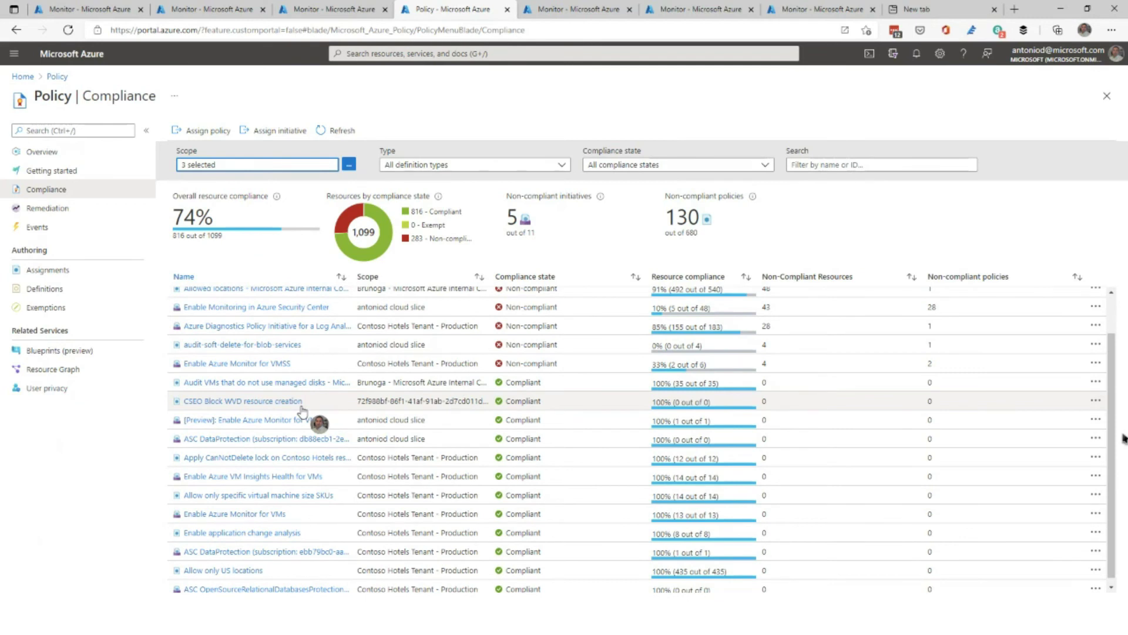
pyautogui.scroll(-1, 293, 420)
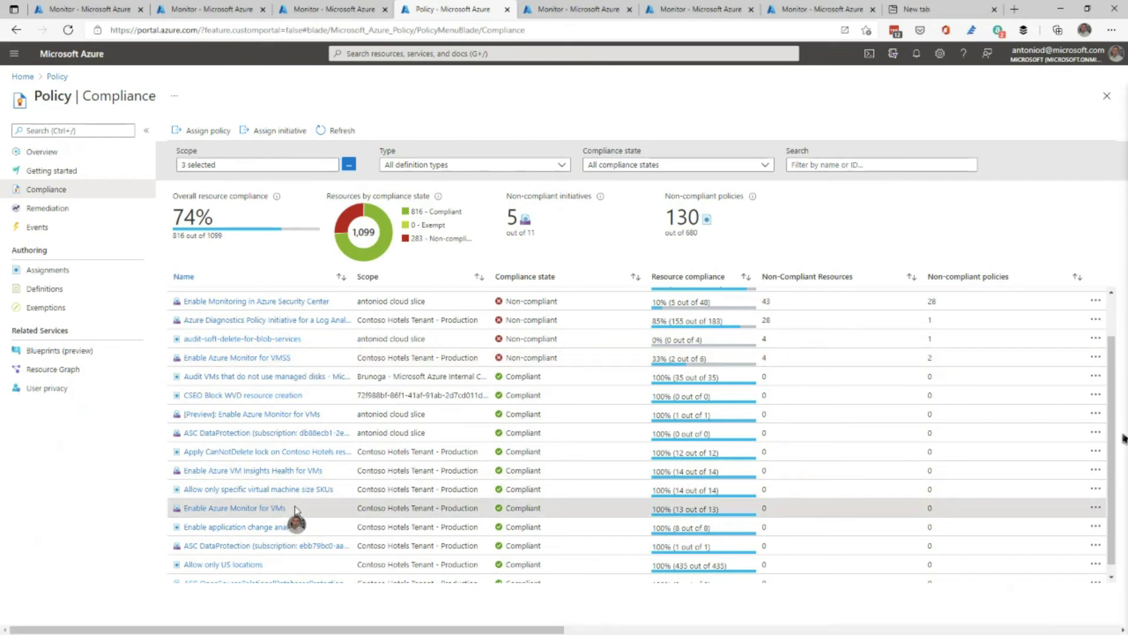
pyautogui.click(276, 508)
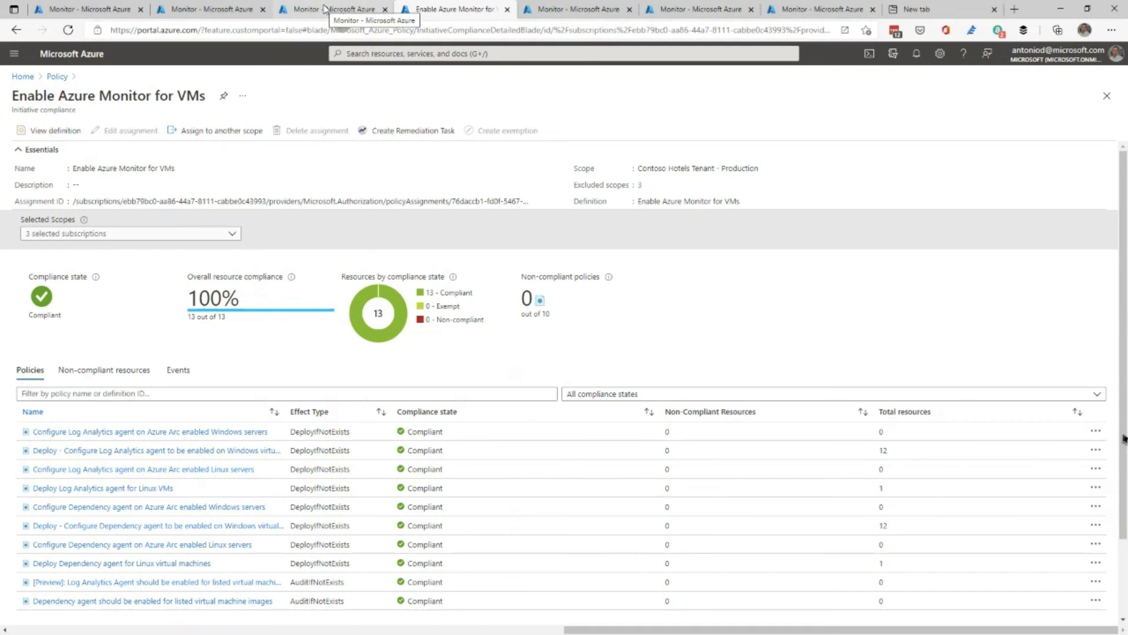
# Open the insights of virtual machine CH1-DCVM00 and review its performance charts and available workbooks
pyautogui.click(538, 9)
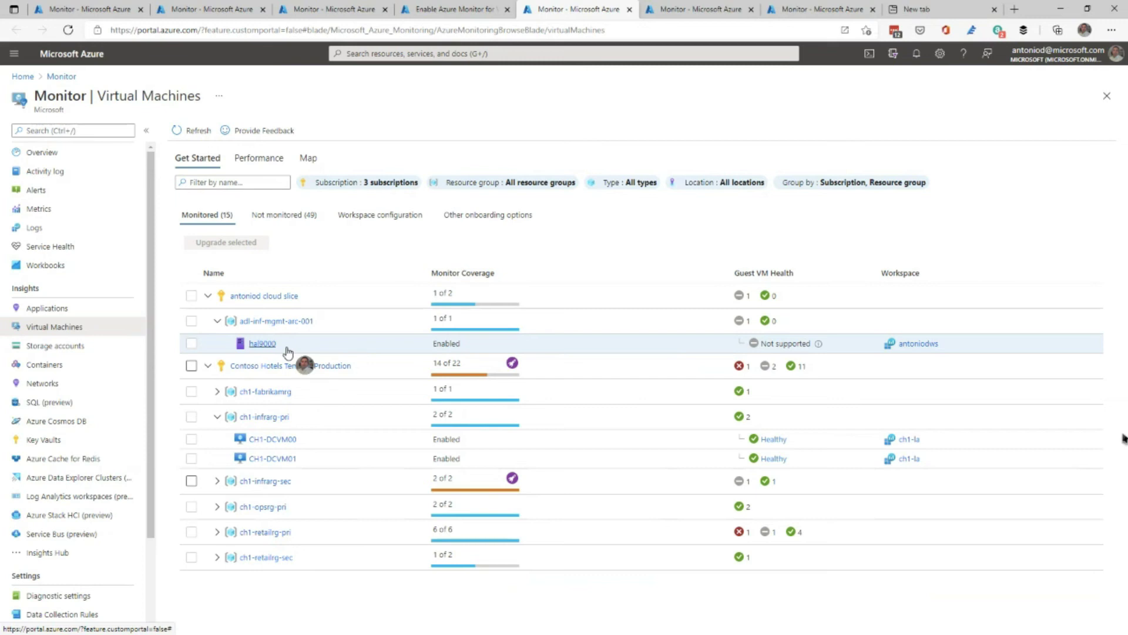
pyautogui.click(269, 441)
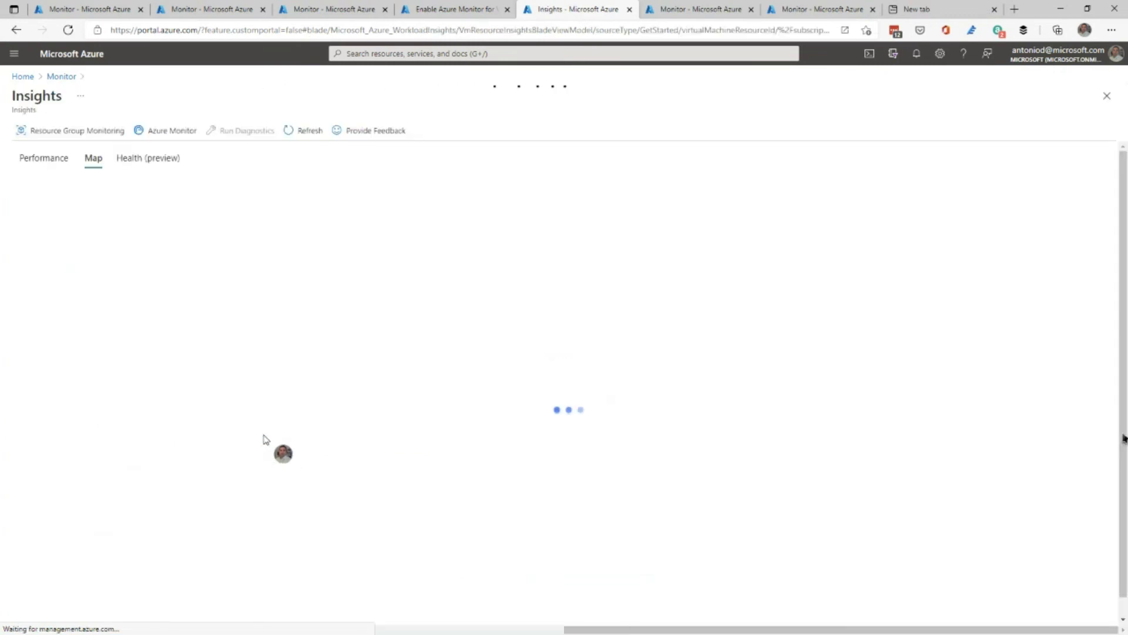
pyautogui.click(43, 160)
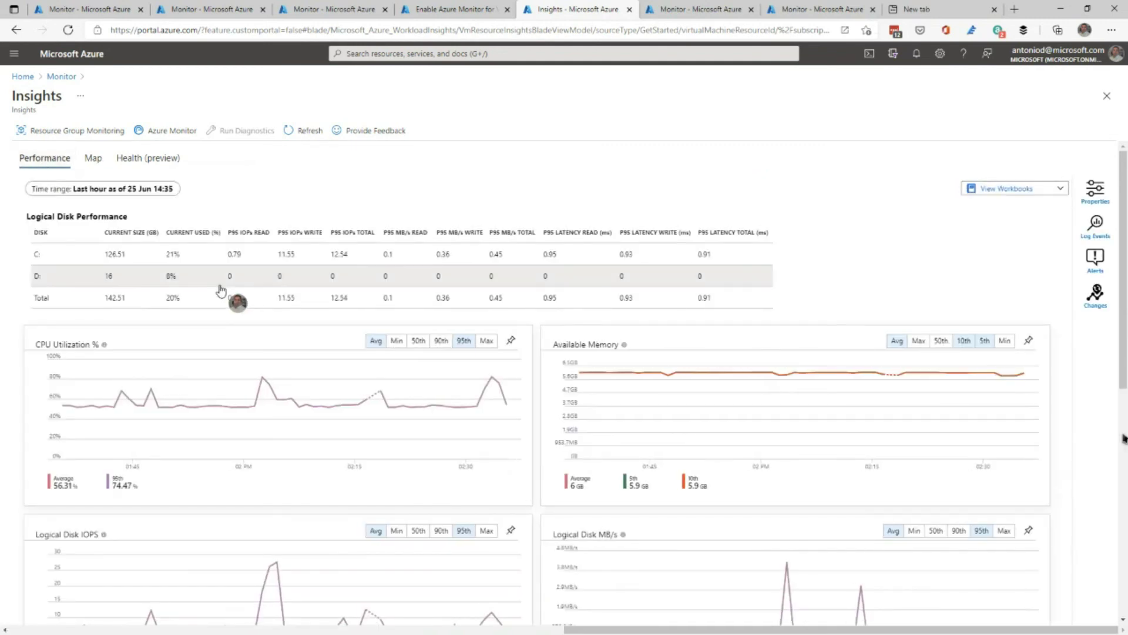
pyautogui.scroll(-3, 655, 396)
pyautogui.scroll(3, 731, 380)
pyautogui.click(1053, 186)
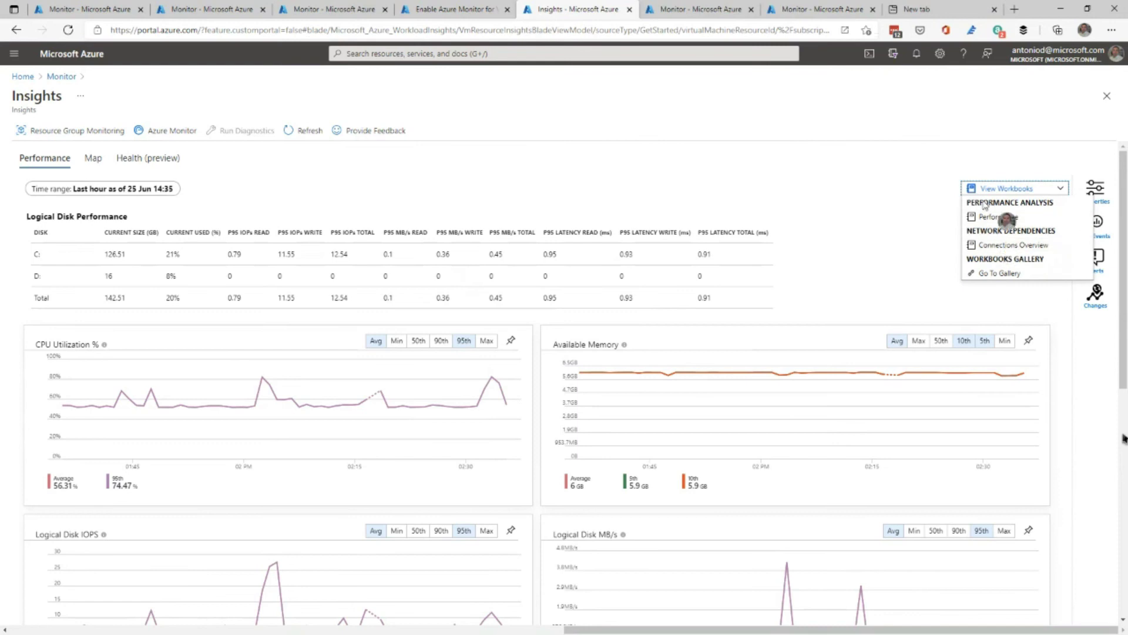
# Show the dependency map of CH1-DCVM00 and expand its client group and process list in turn
pyautogui.click(93, 158)
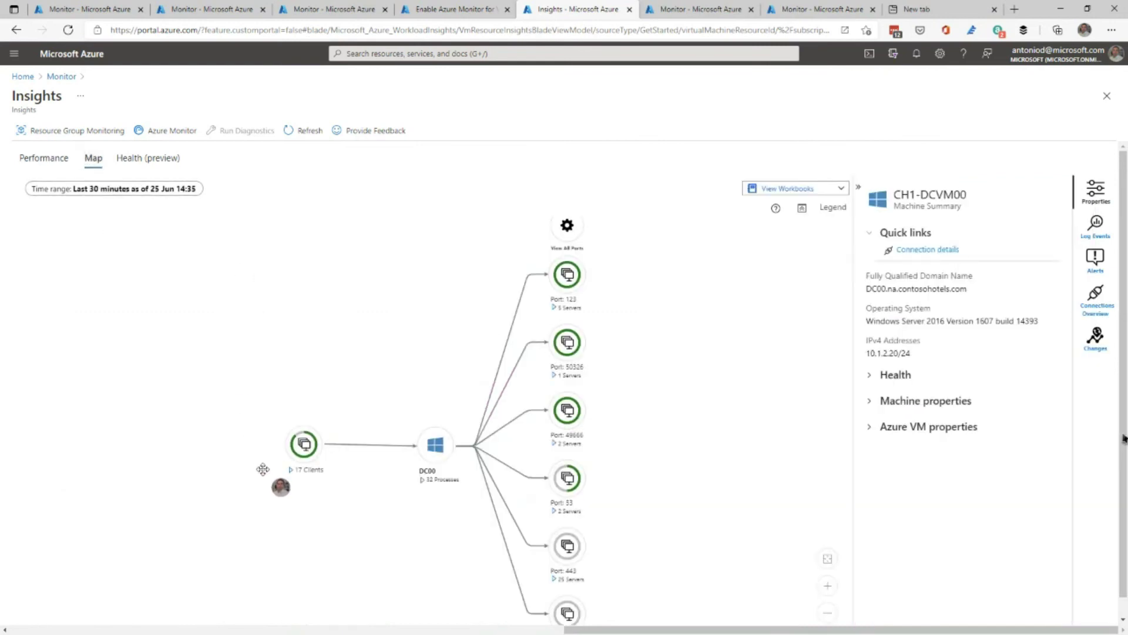
pyautogui.click(291, 475)
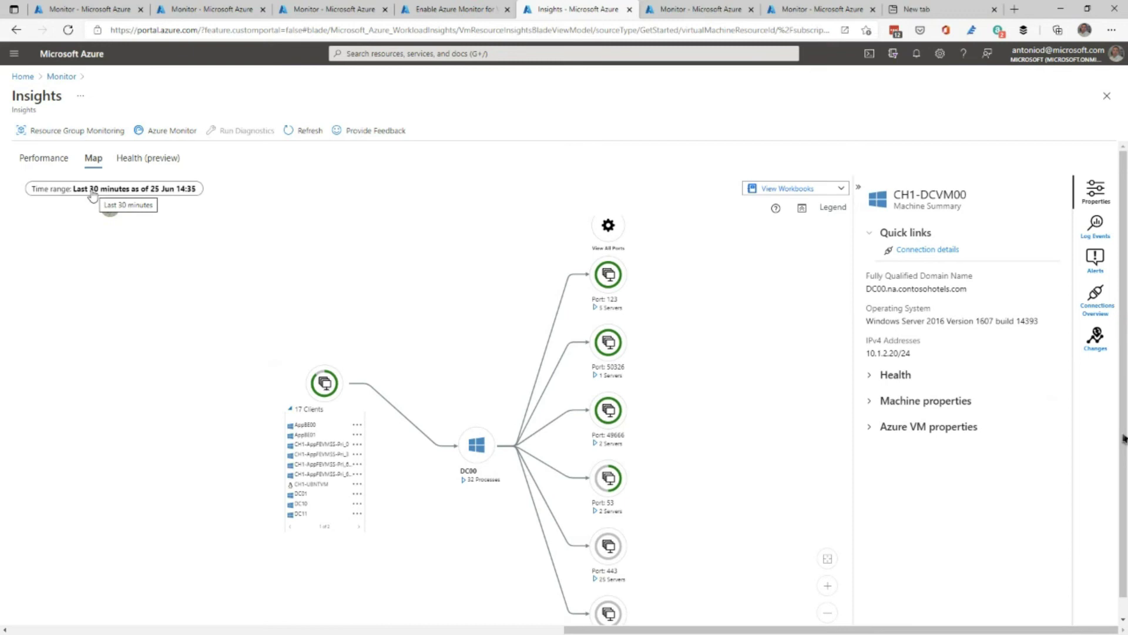
pyautogui.click(466, 480)
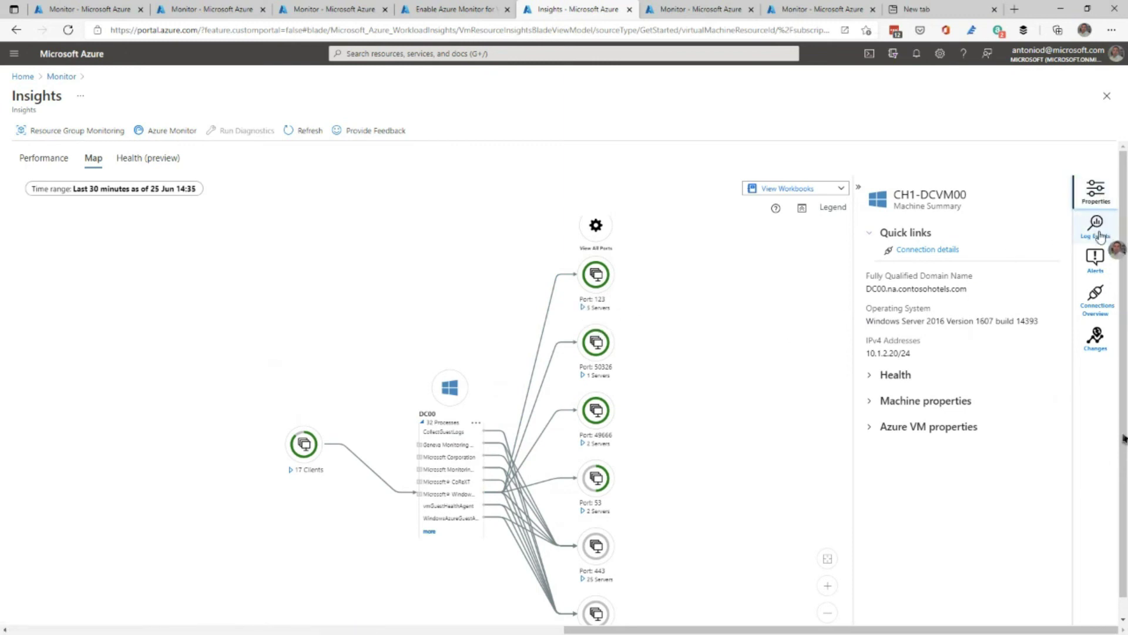
# Review the fired alerts and health state of CH1-DCVM00, and return to the Monitor virtual machines overview
pyautogui.click(1095, 258)
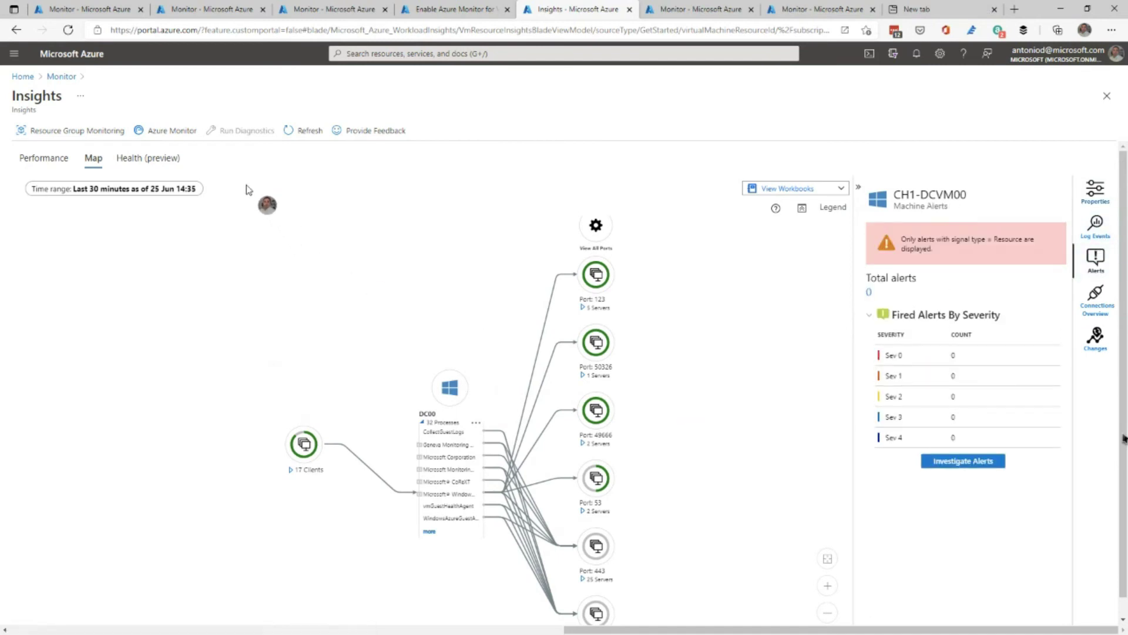
pyautogui.click(148, 164)
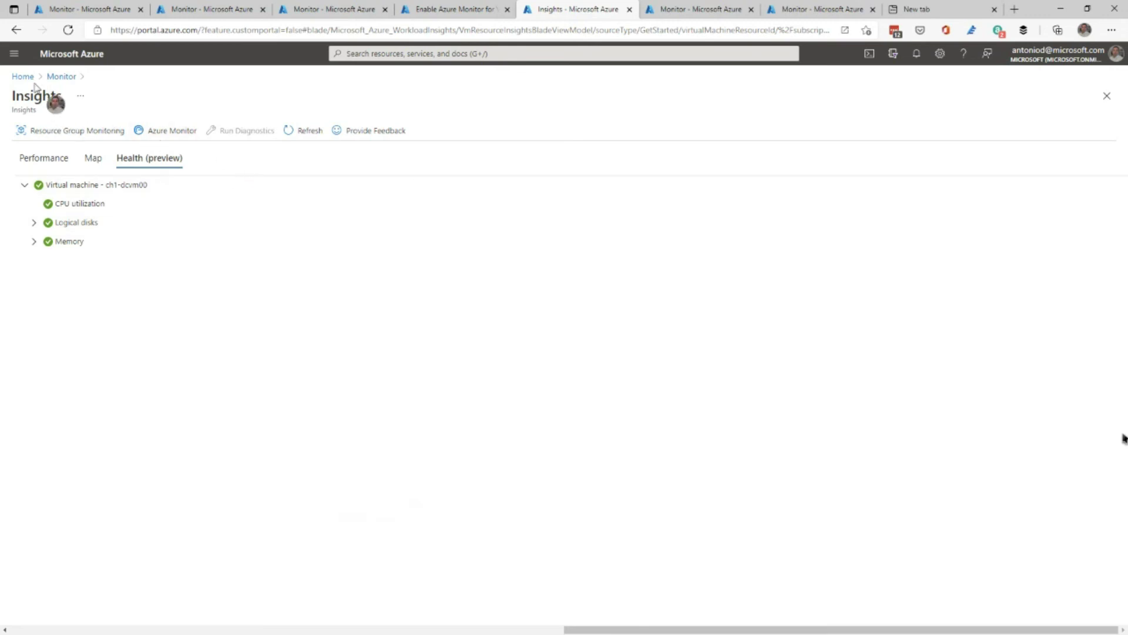
pyautogui.click(62, 78)
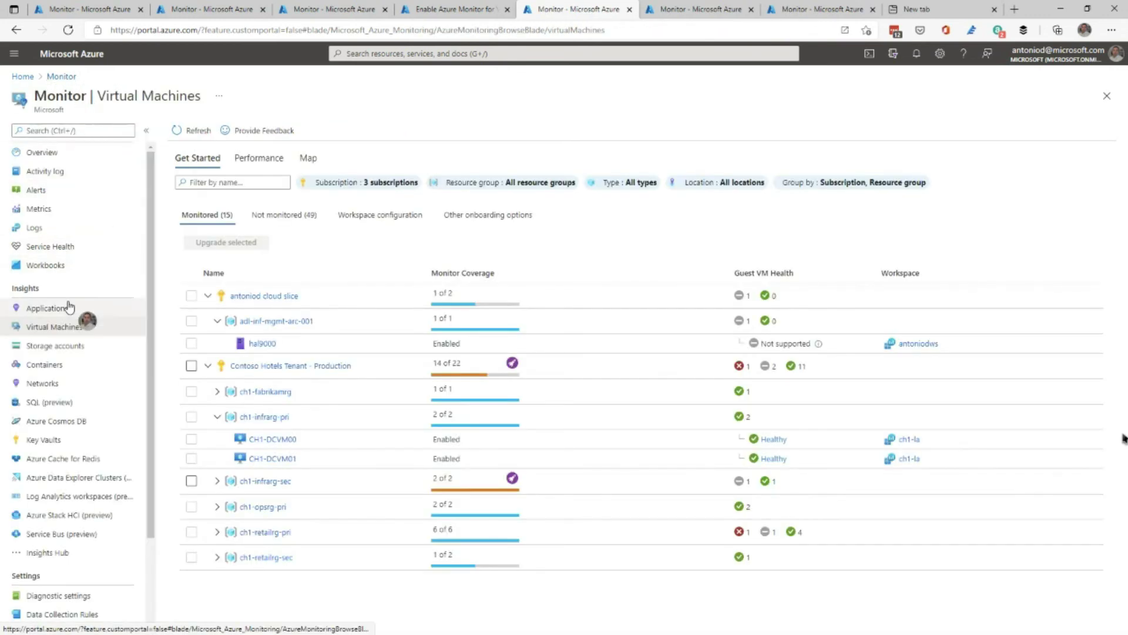
# Open the Monitor workbook gallery and go from it to the Azure Monitor community Git repository
pyautogui.click(50, 265)
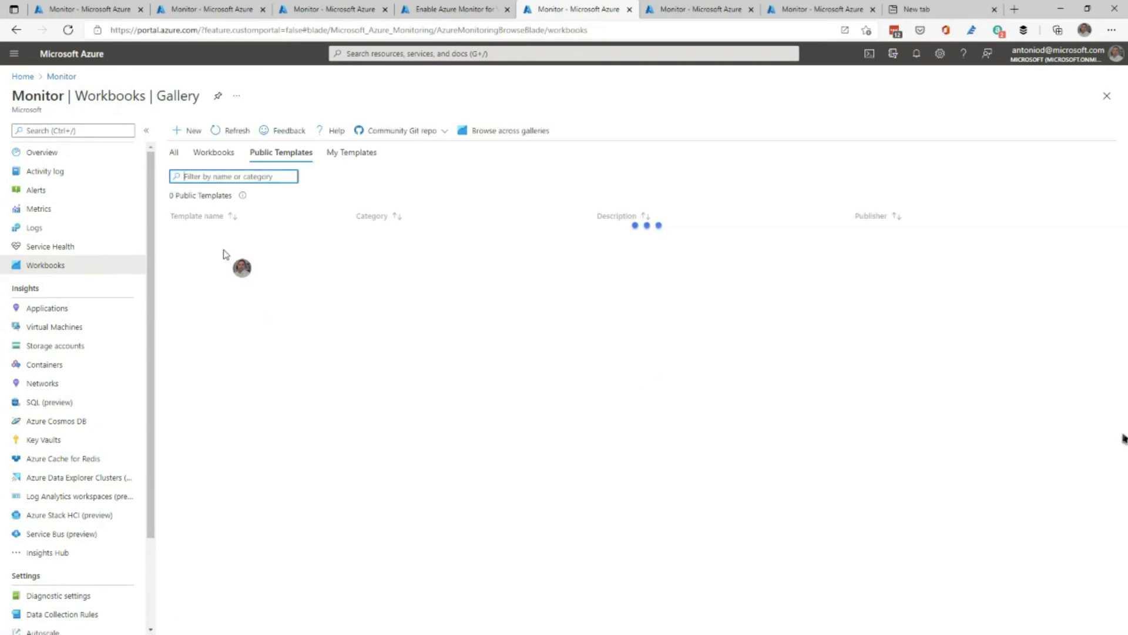
pyautogui.moveTo(248, 198)
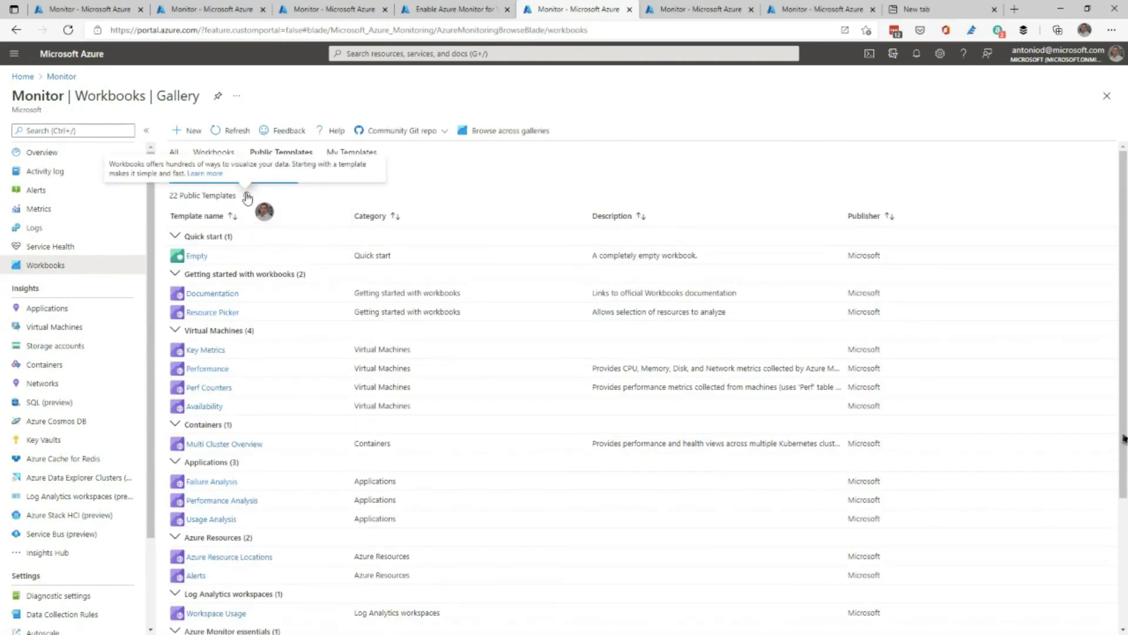
pyautogui.click(436, 135)
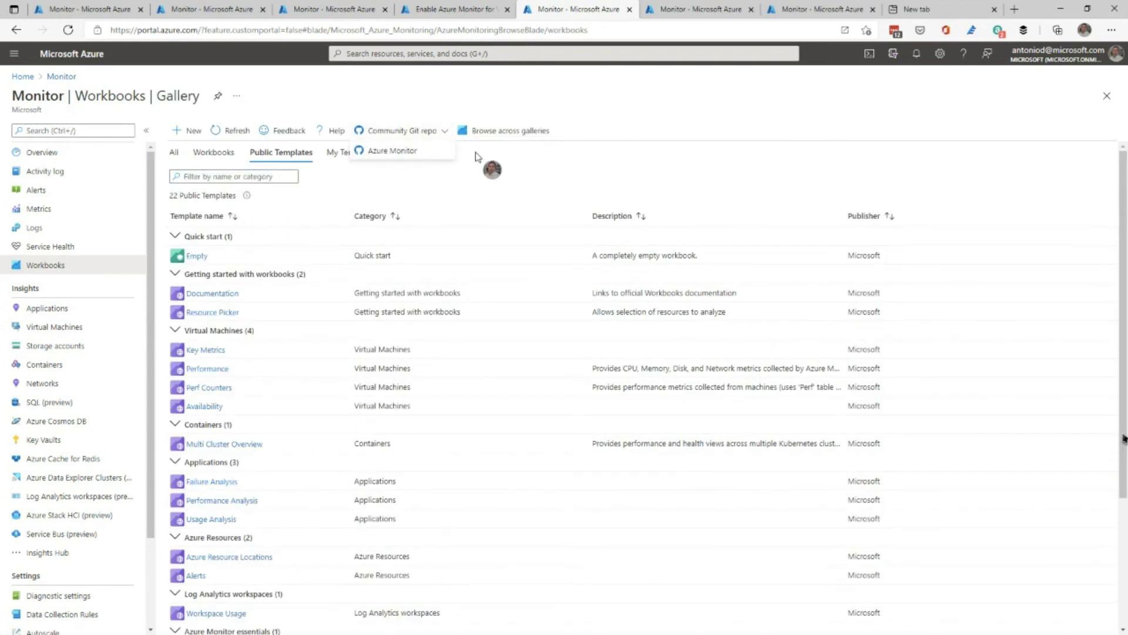
pyautogui.click(419, 153)
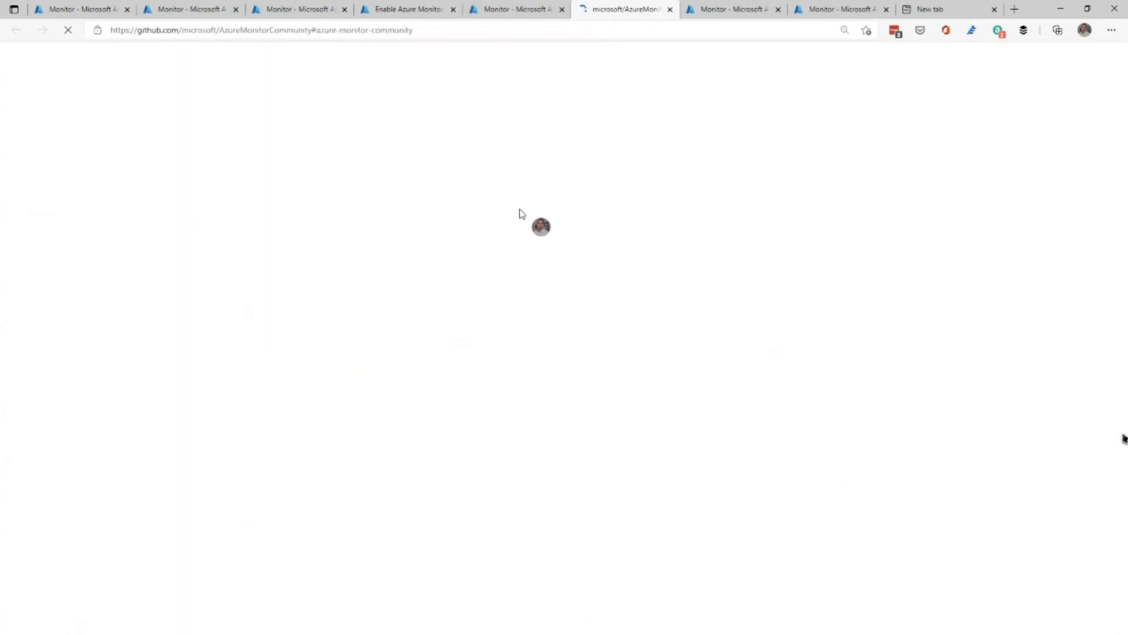
pyautogui.scroll(5, 505, 241)
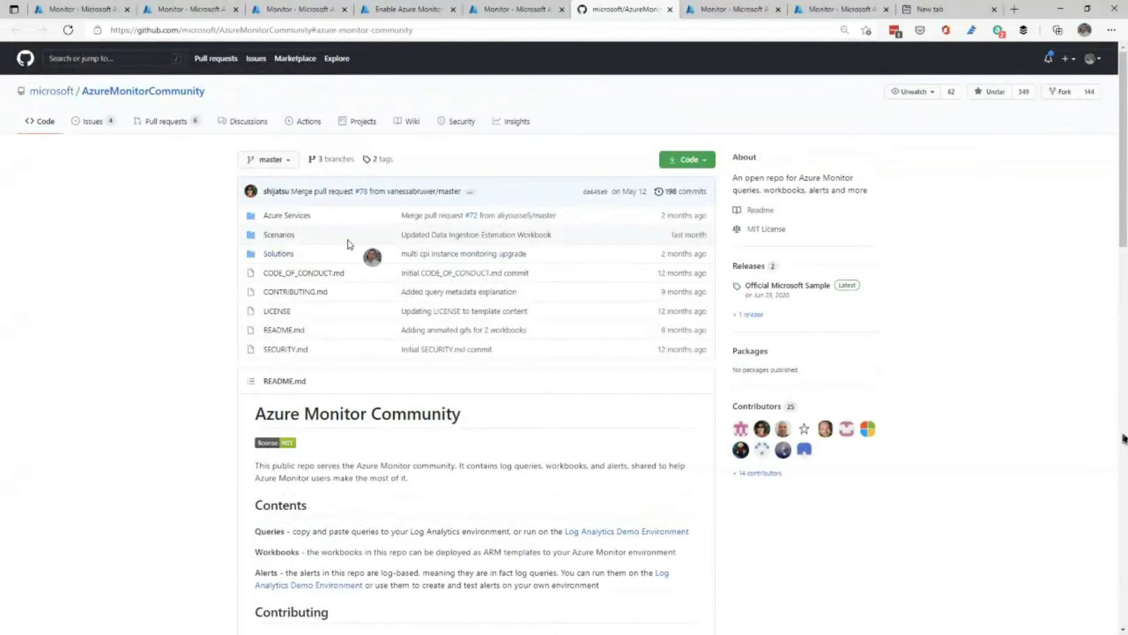
# Look through the folders under Azure Services in the AzureMonitorCommunity repository and return to the repository root
pyautogui.click(288, 216)
pyautogui.scroll(-15, 427, 272)
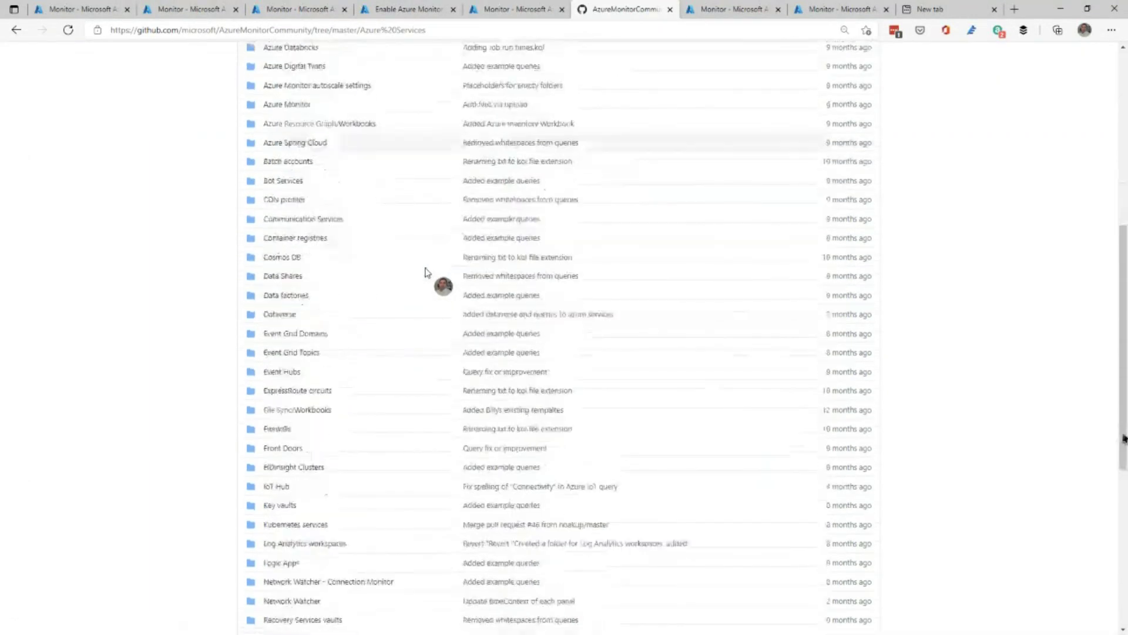
pyautogui.scroll(-2, 425, 270)
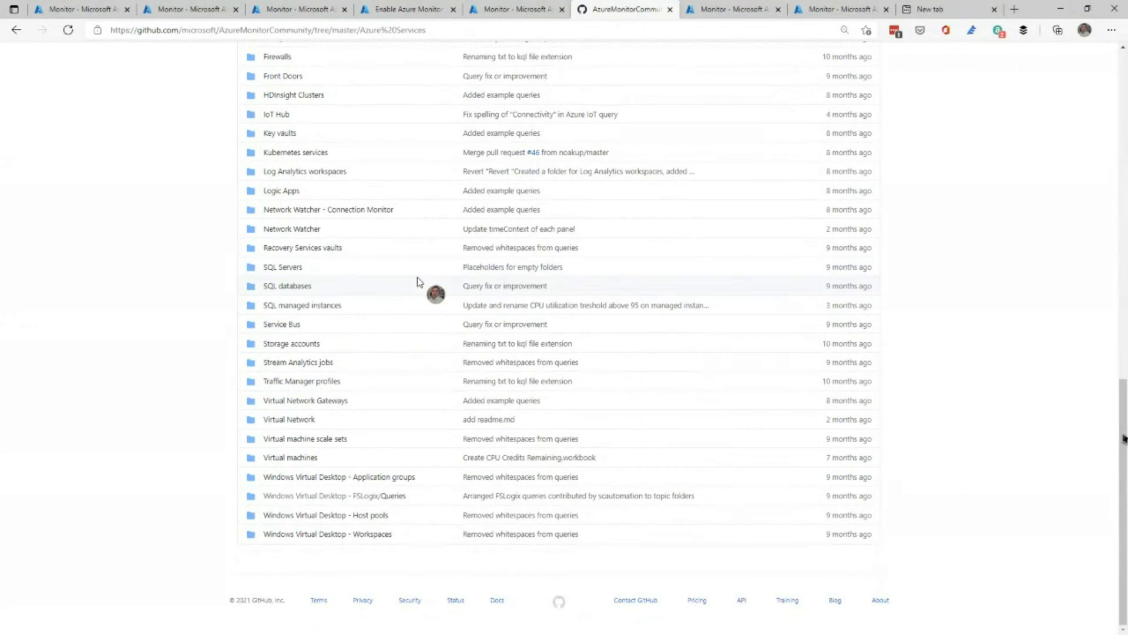
pyautogui.scroll(6, 419, 294)
pyautogui.scroll(2, 416, 294)
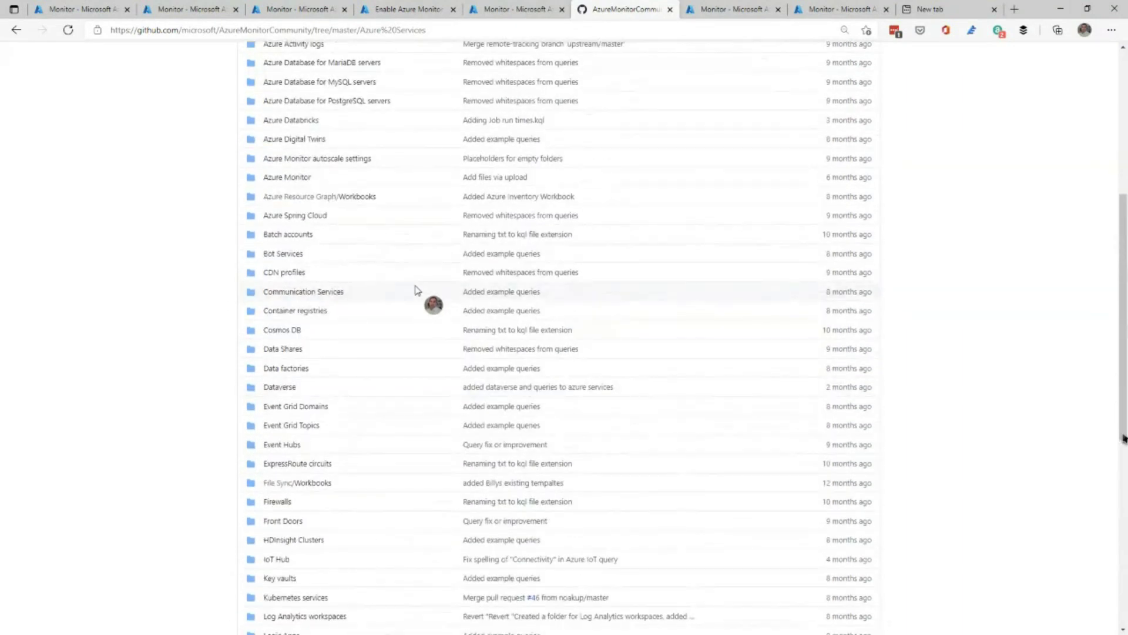
pyautogui.scroll(8, 417, 282)
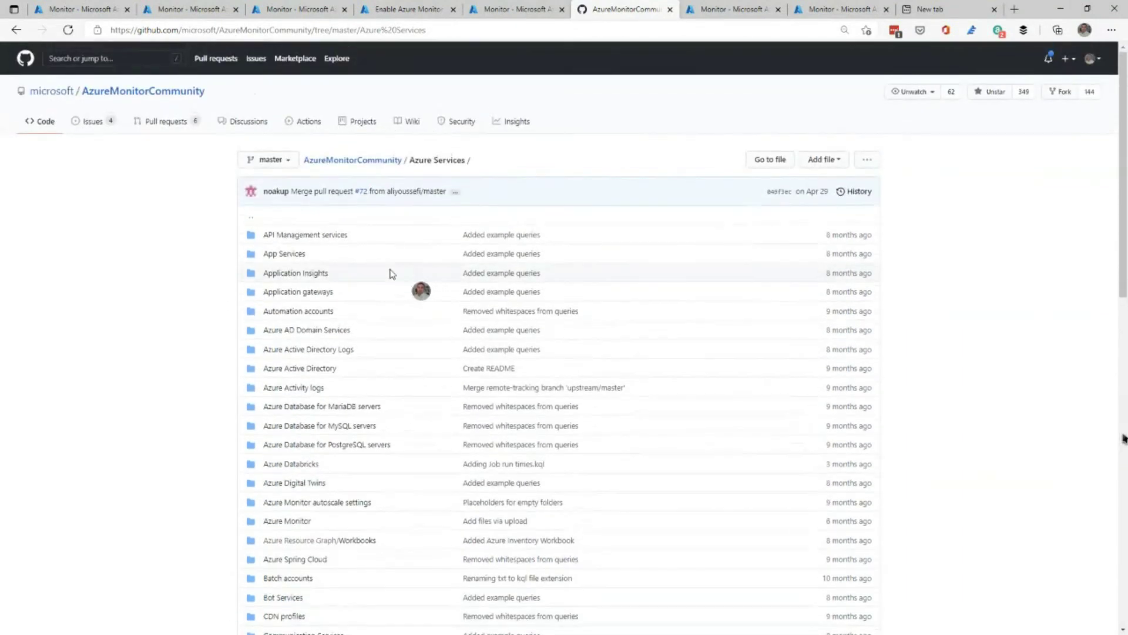
pyautogui.click(16, 29)
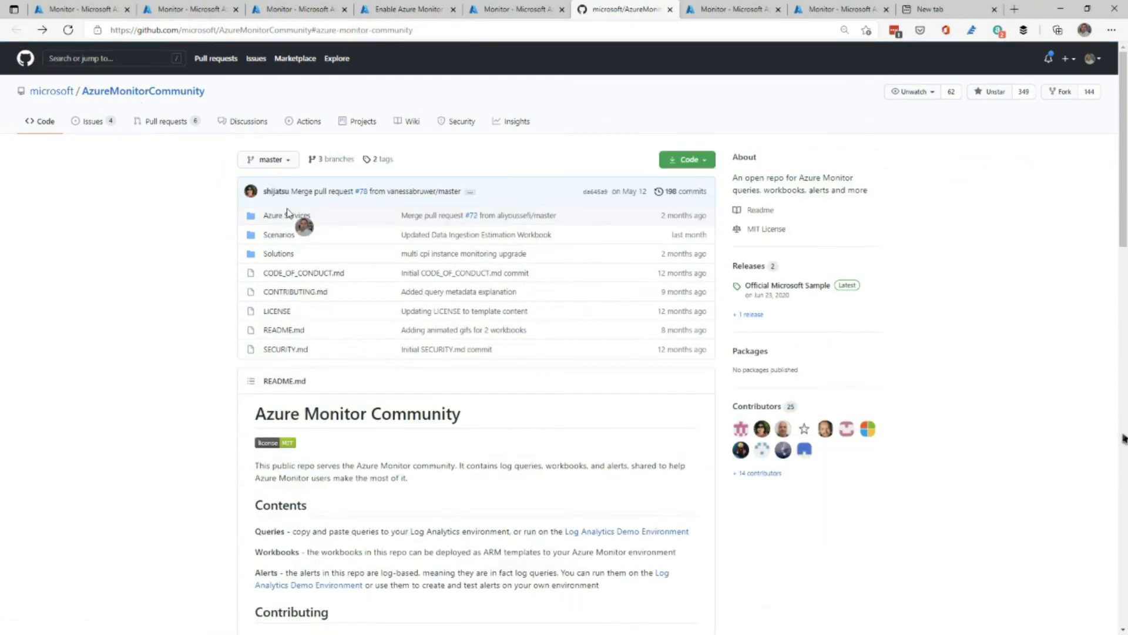
# Read through the AzureMonitorCommunity README, highlight the Top Contributor line, and return to the file list
pyautogui.scroll(-8, 303, 216)
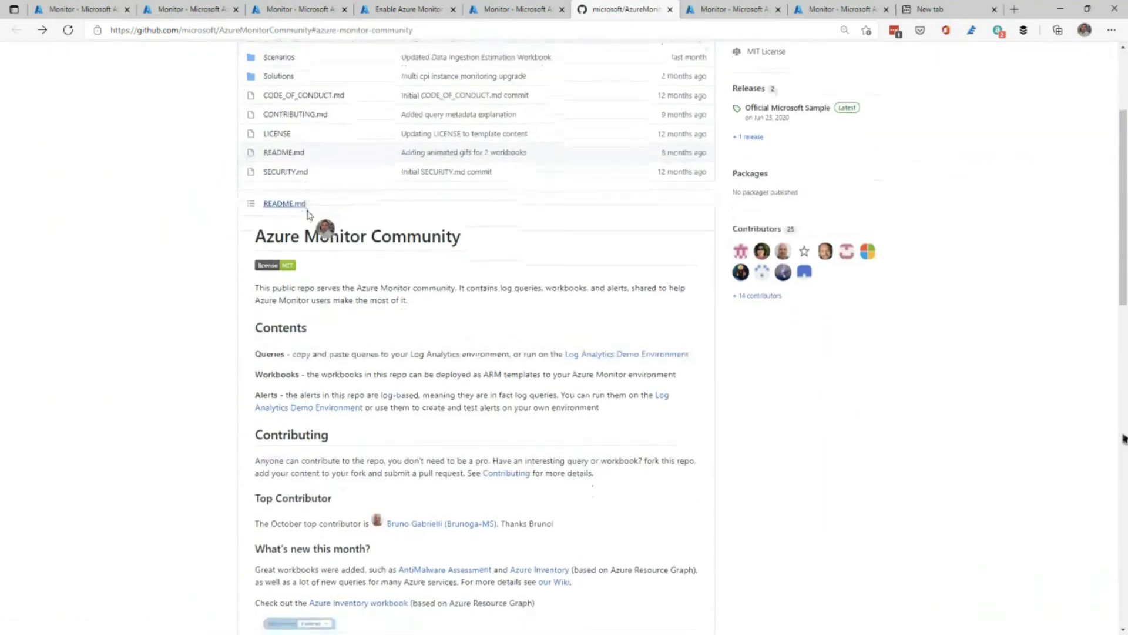
pyautogui.scroll(-2, 311, 219)
pyautogui.scroll(1, 315, 228)
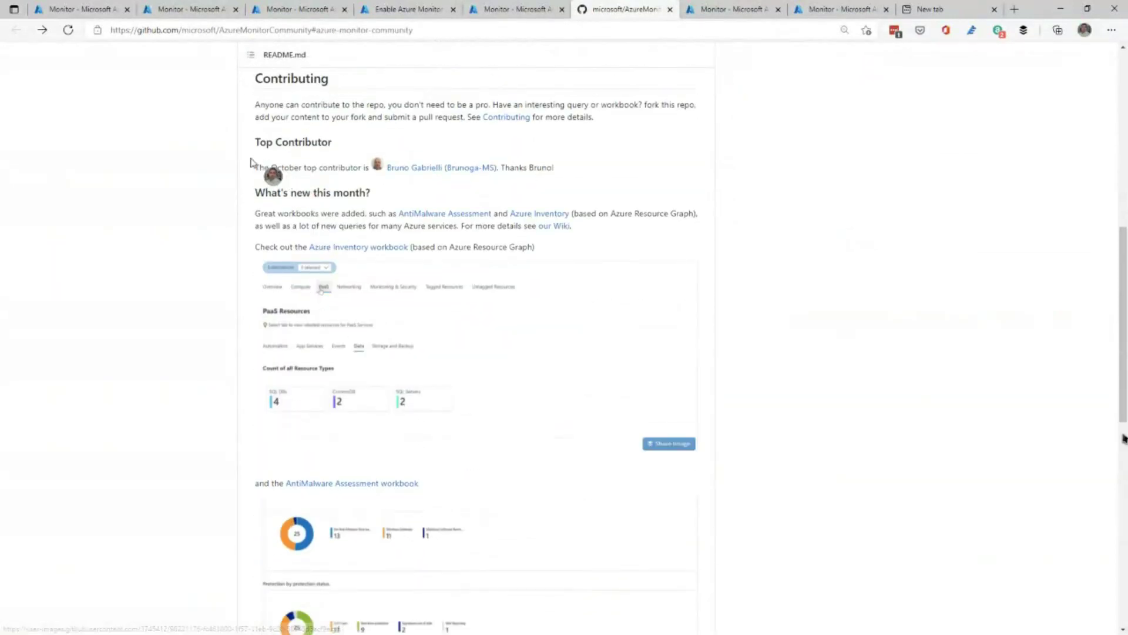
pyautogui.moveTo(260, 167); pyautogui.dragTo(554, 168)
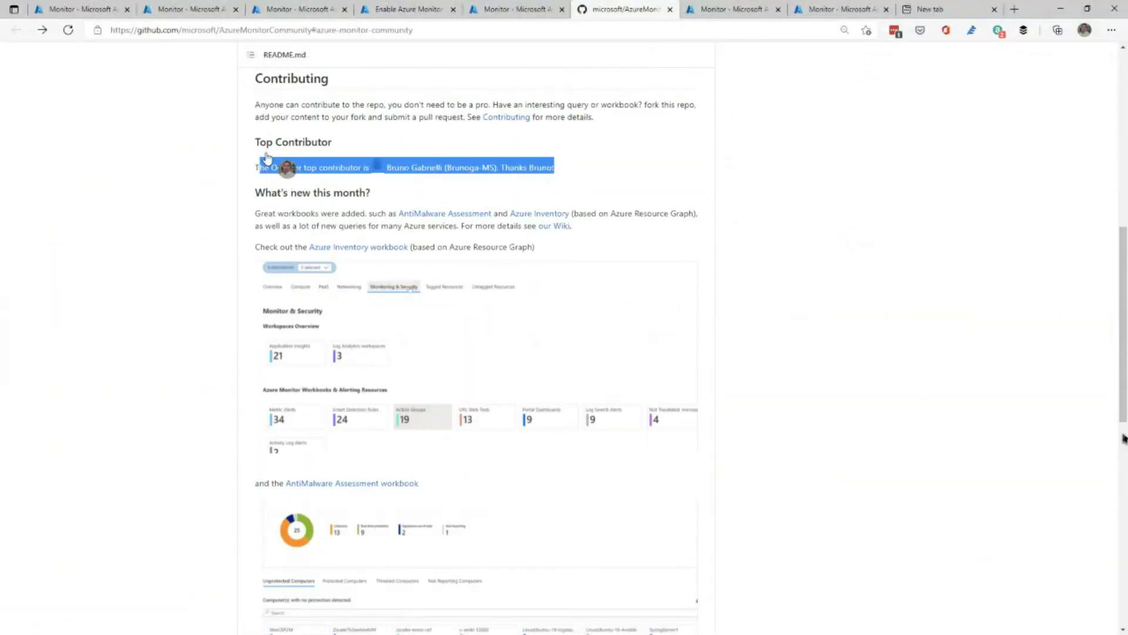
pyautogui.scroll(3, 229, 185)
pyautogui.scroll(6, 229, 185)
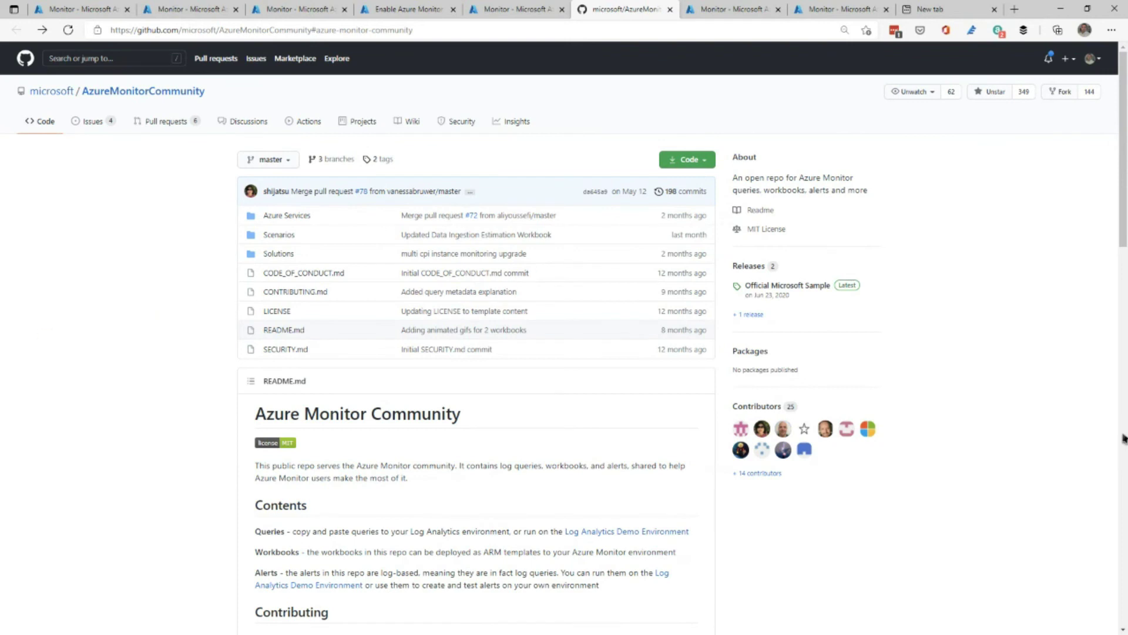
pyautogui.hotkey('alt', 'Tab')
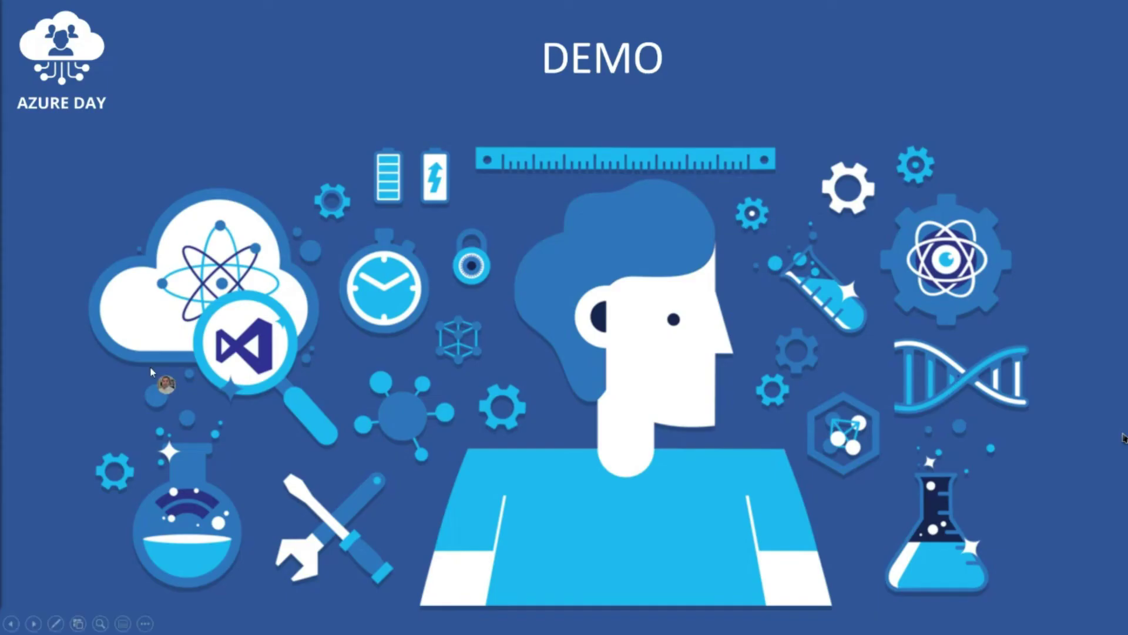
pyautogui.click(34, 623)
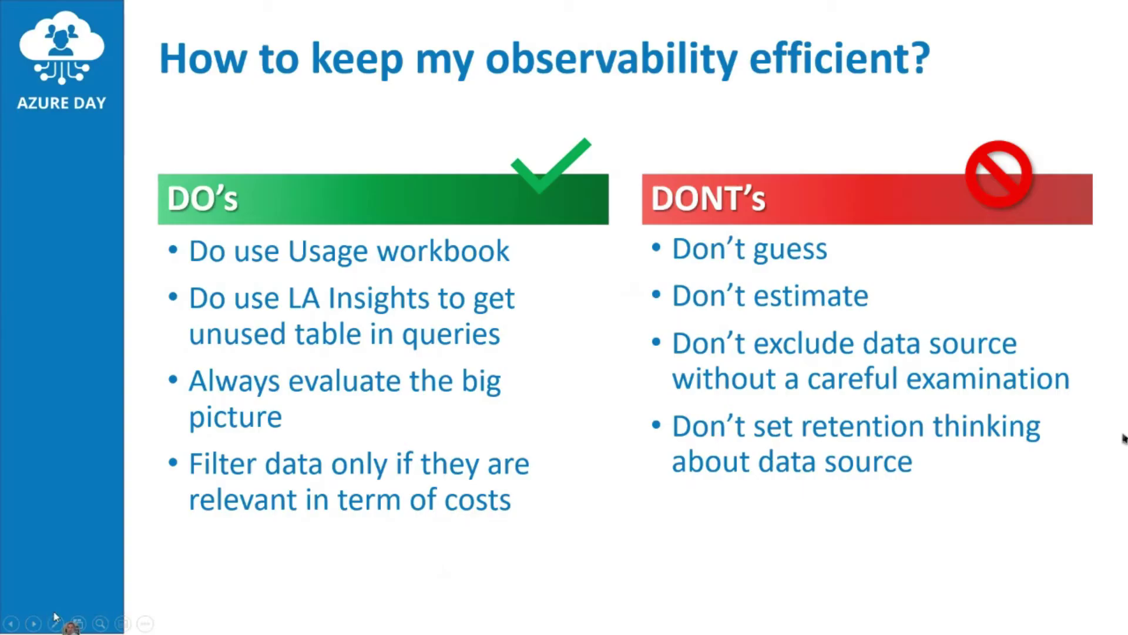
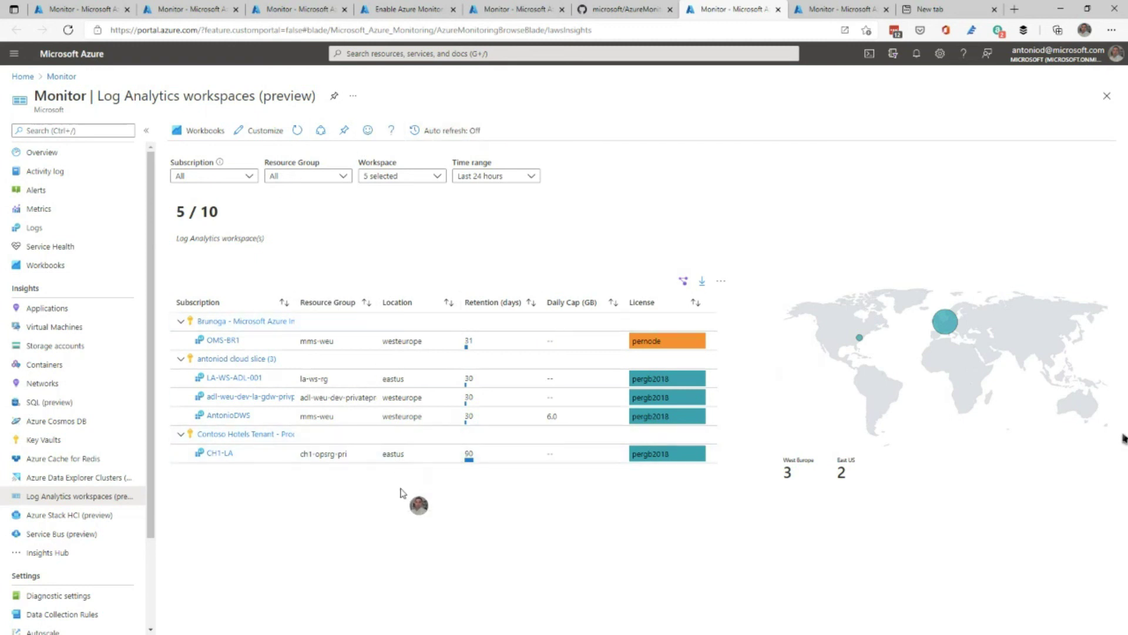
# Open the insights of the CH1-LA Log Analytics workspace and review its overview charts and ingestion anomalies
pyautogui.click(227, 455)
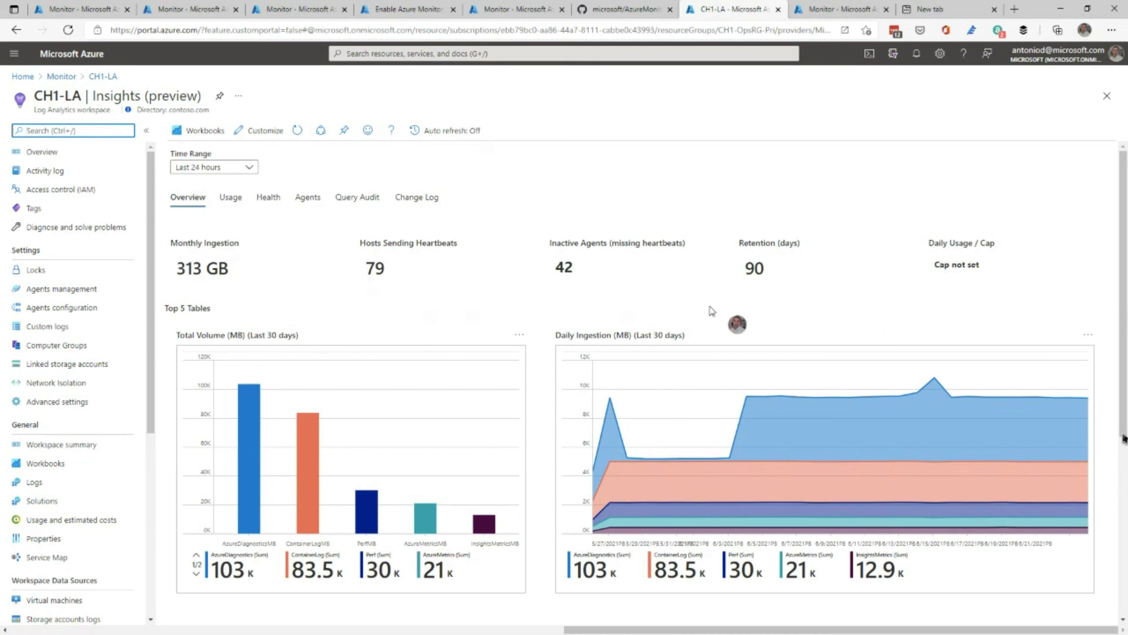
pyautogui.scroll(-5, 730, 319)
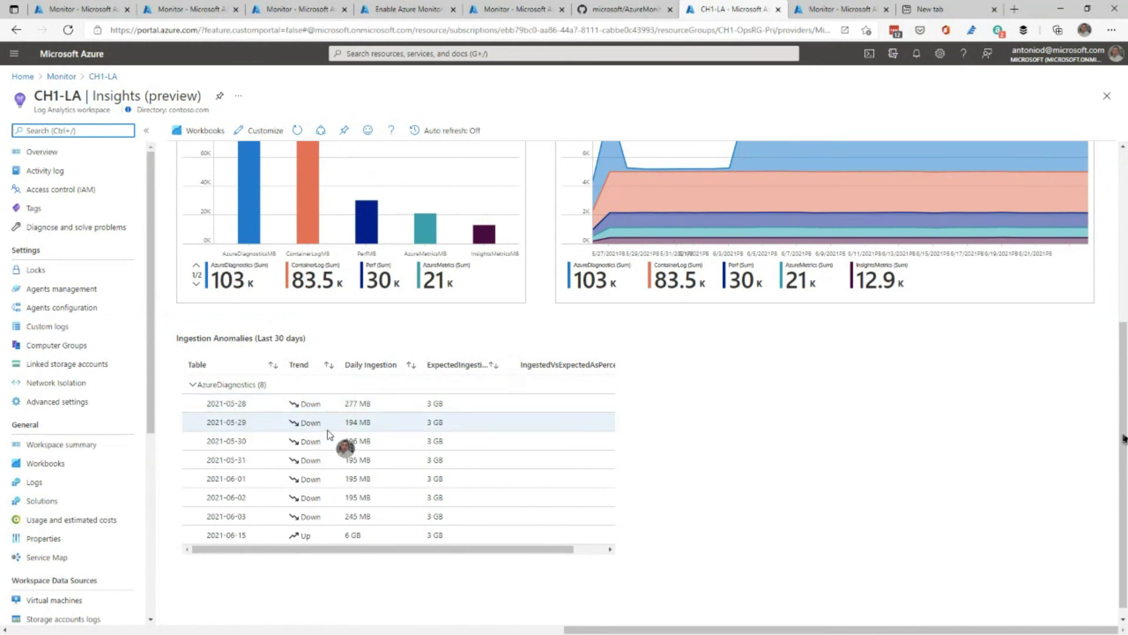
pyautogui.scroll(4, 327, 427)
pyautogui.scroll(2, 334, 415)
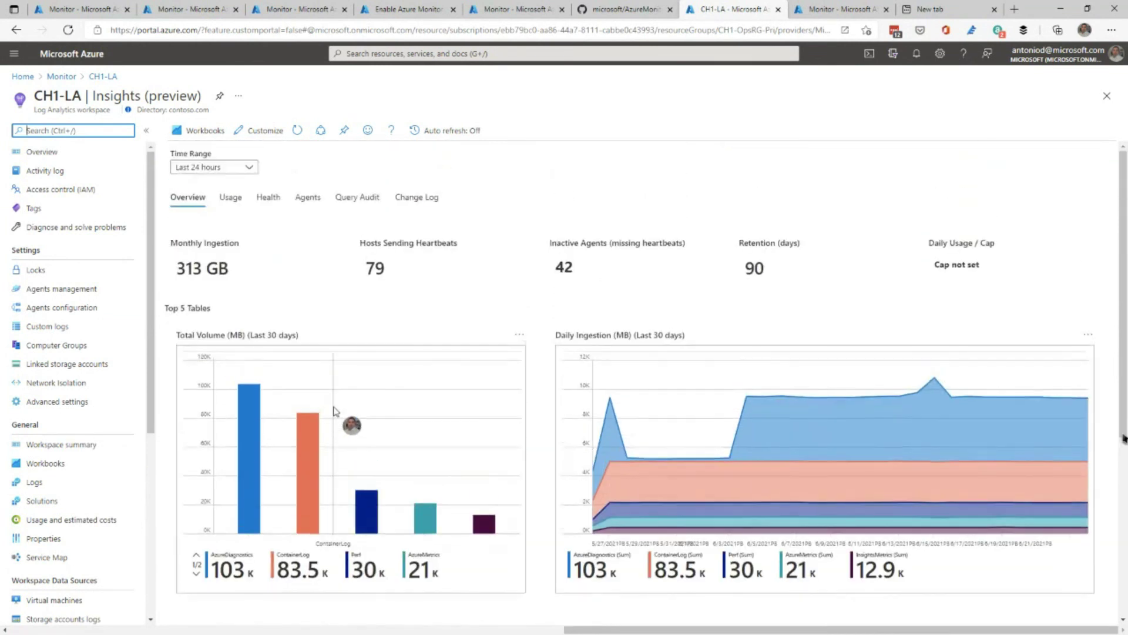
# Review the usage, health, agents and query audit views of CH1-LA, and return to the Log Analytics workspaces overview
pyautogui.click(230, 198)
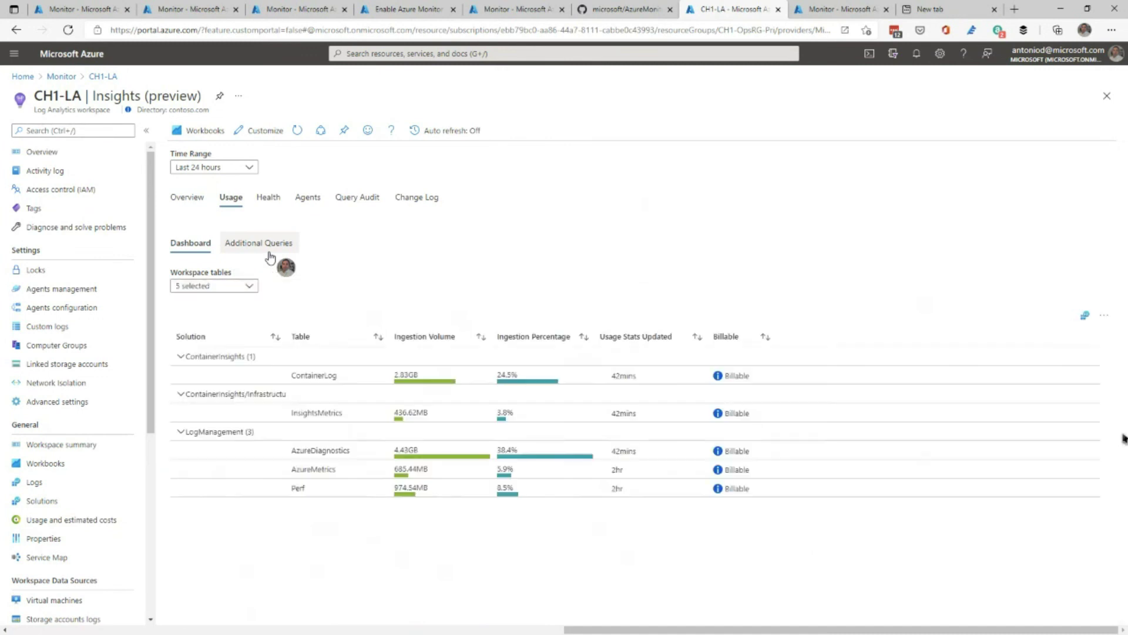
pyautogui.click(272, 199)
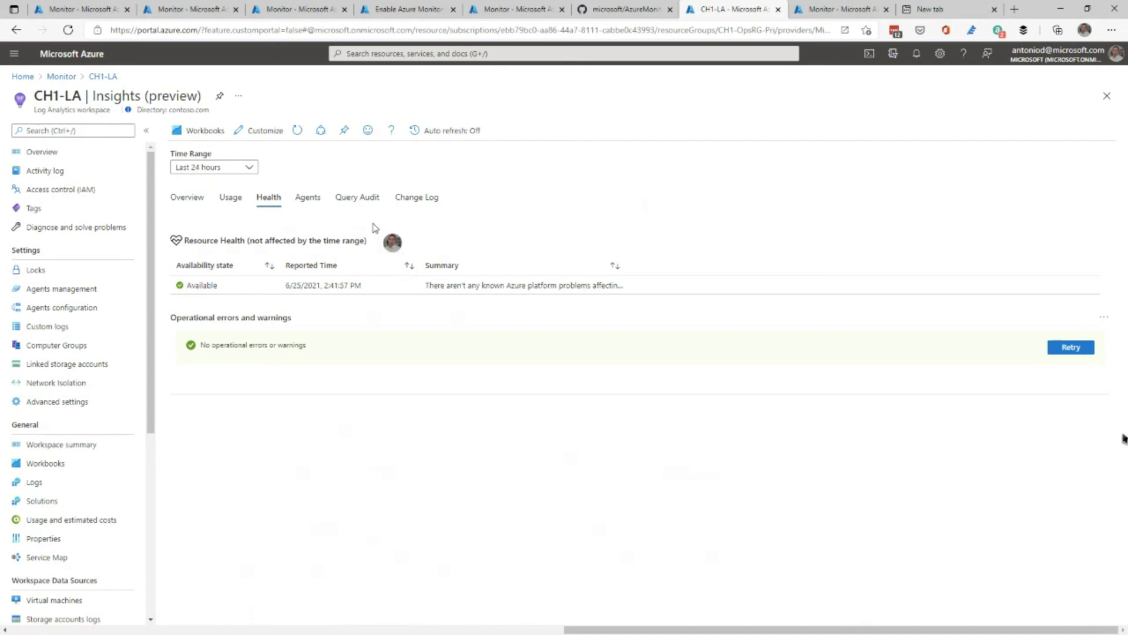
pyautogui.click(307, 207)
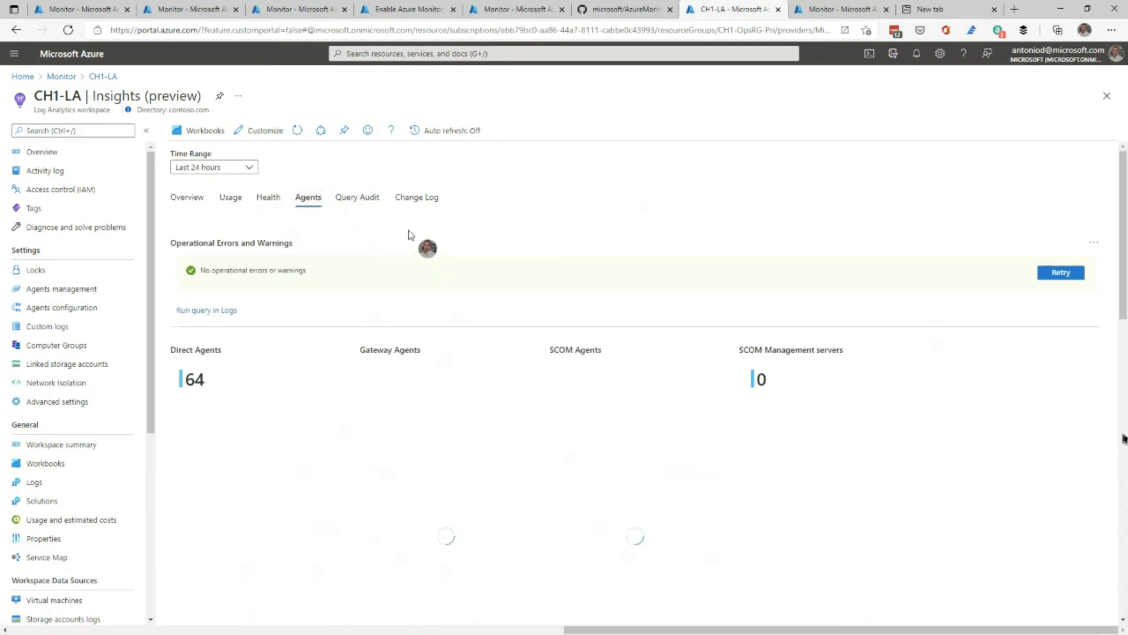
pyautogui.click(351, 205)
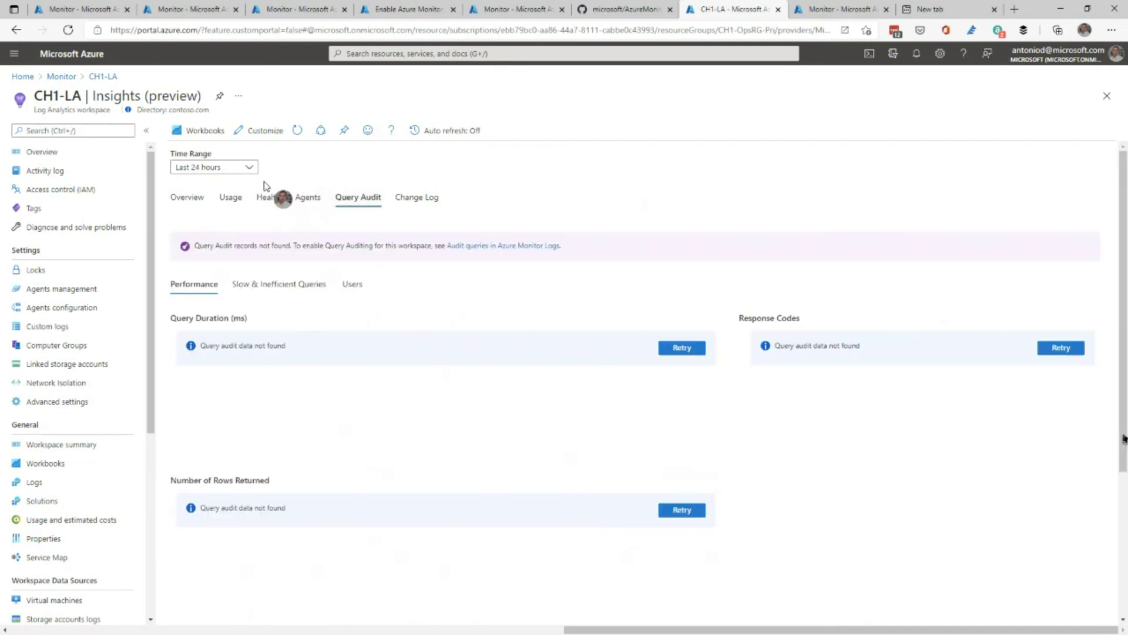
pyautogui.click(62, 76)
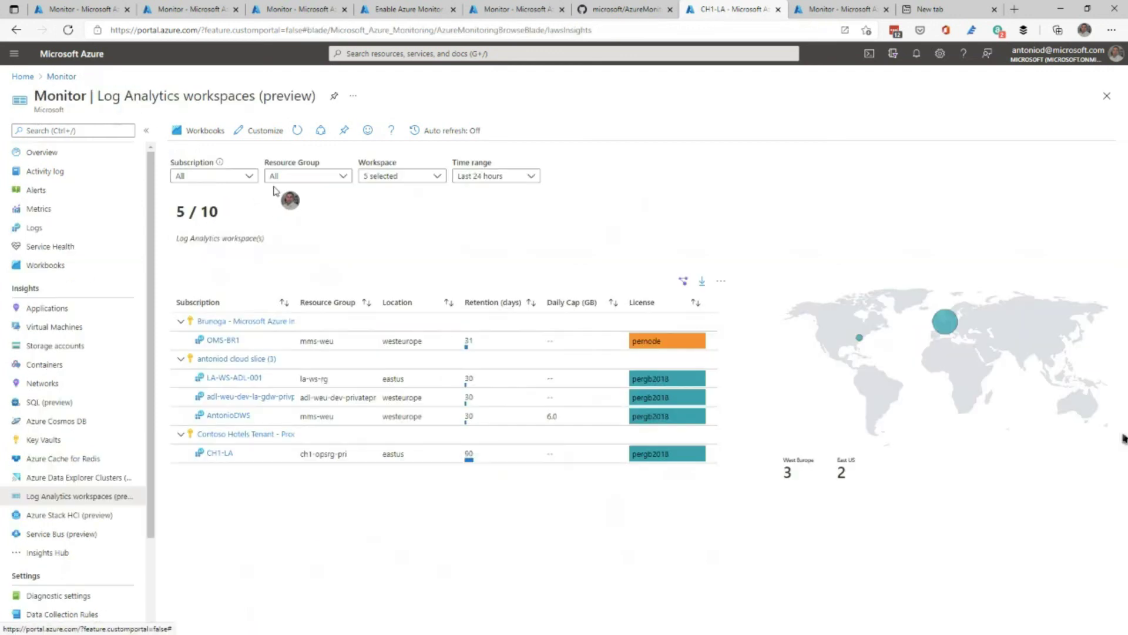
# Open the insights of the workspace with the 6.0 GB daily cap and review its query audit performance, slow and inefficient queries, and users
pyautogui.click(227, 420)
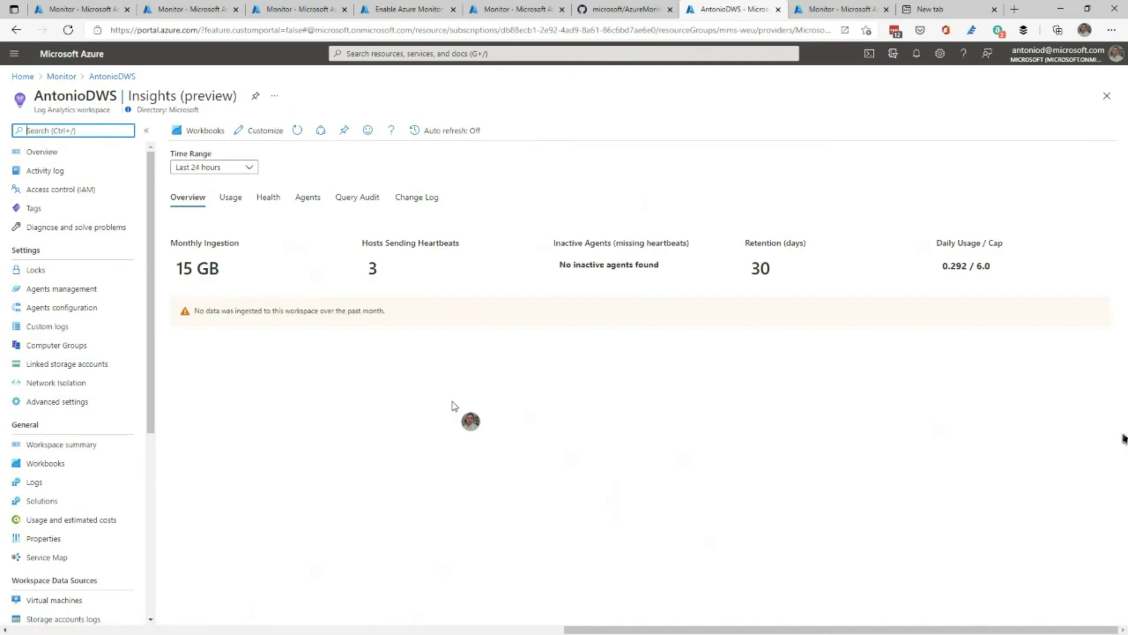
pyautogui.click(355, 199)
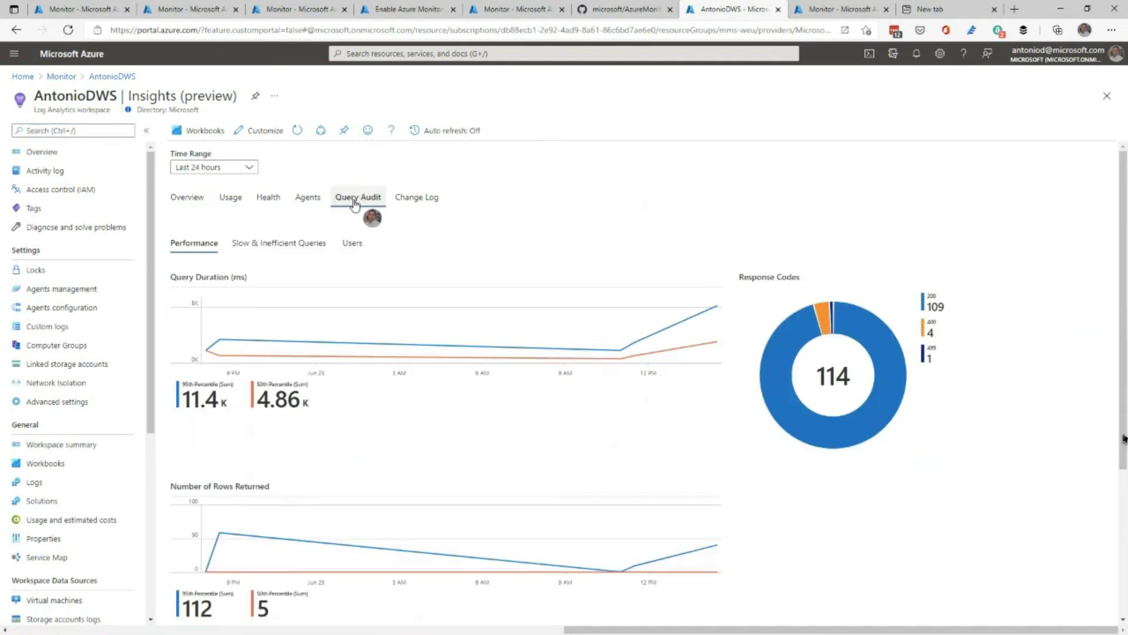
pyautogui.scroll(-4, 536, 426)
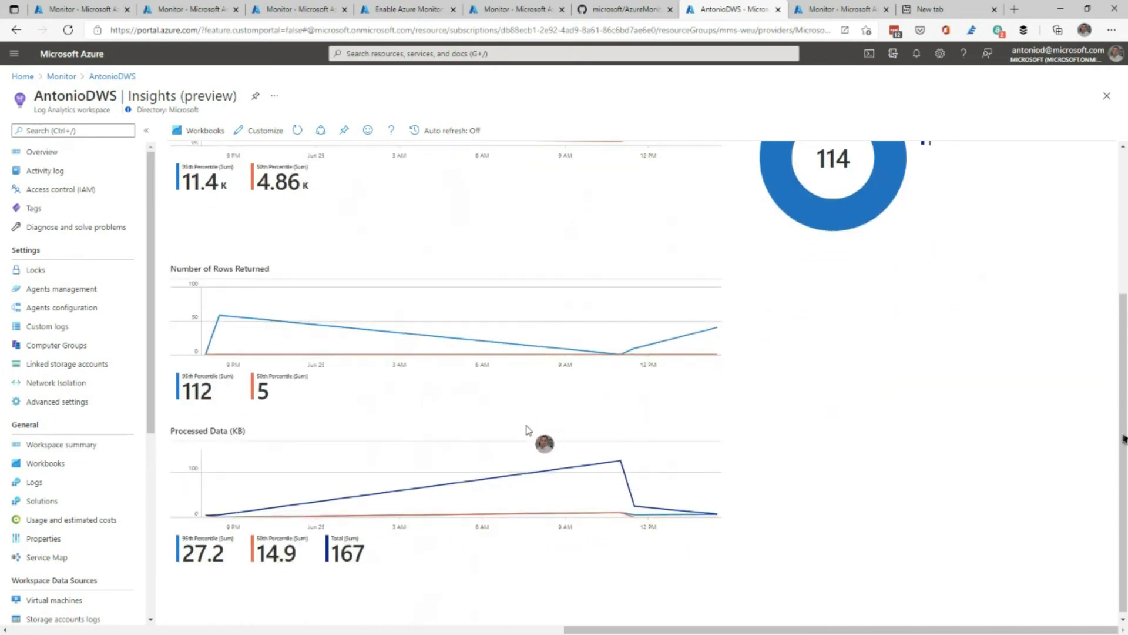
pyautogui.scroll(4, 564, 365)
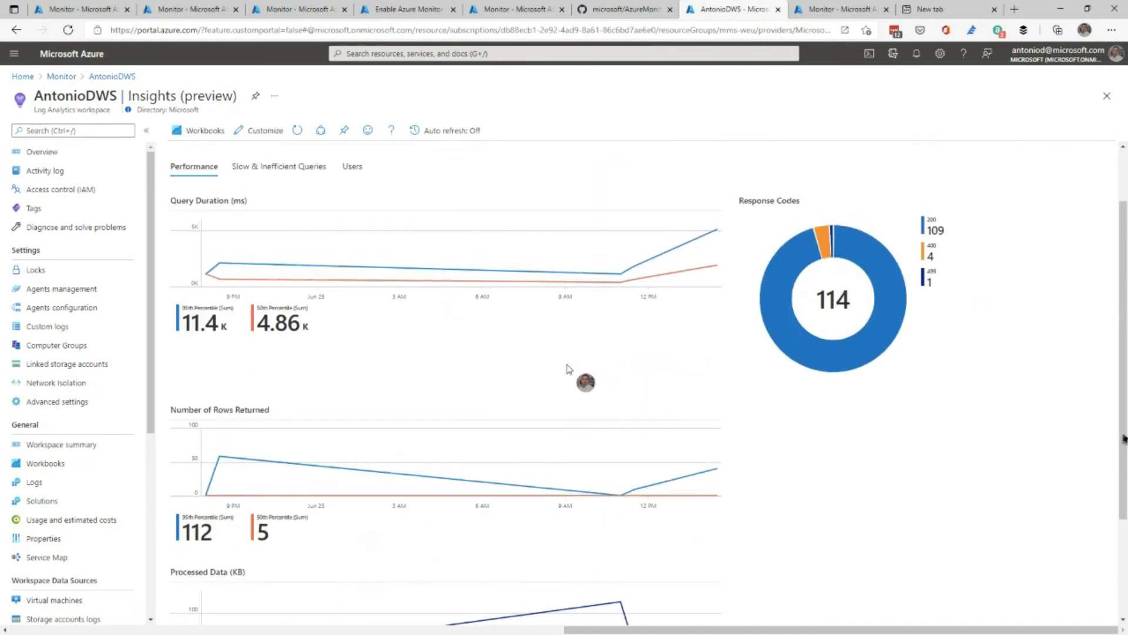
pyautogui.click(299, 252)
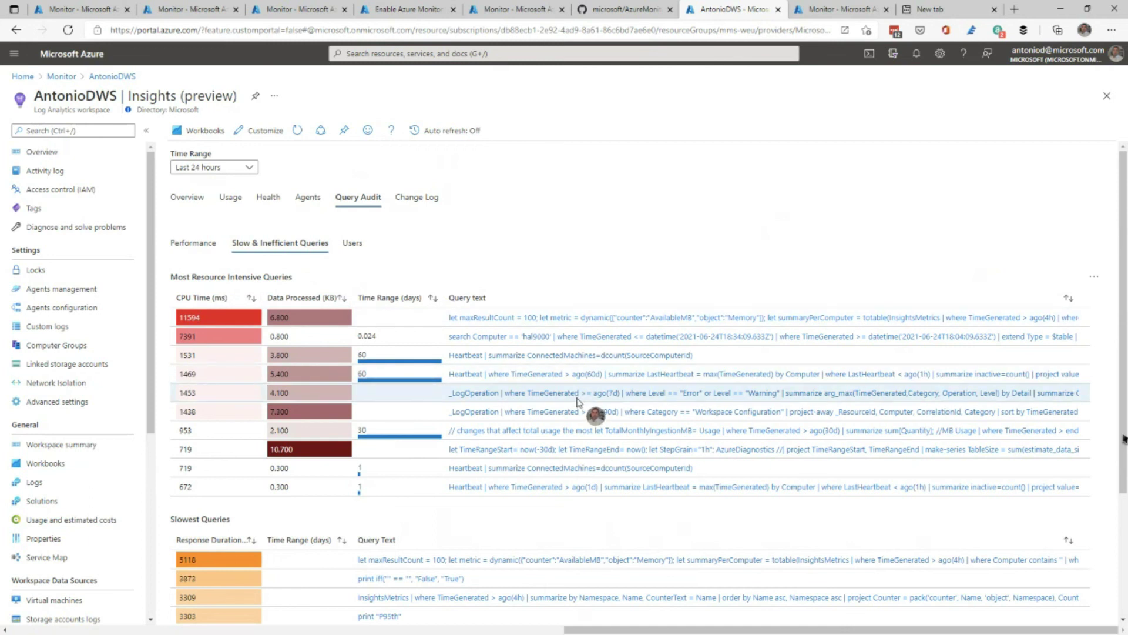
pyautogui.scroll(-3, 576, 402)
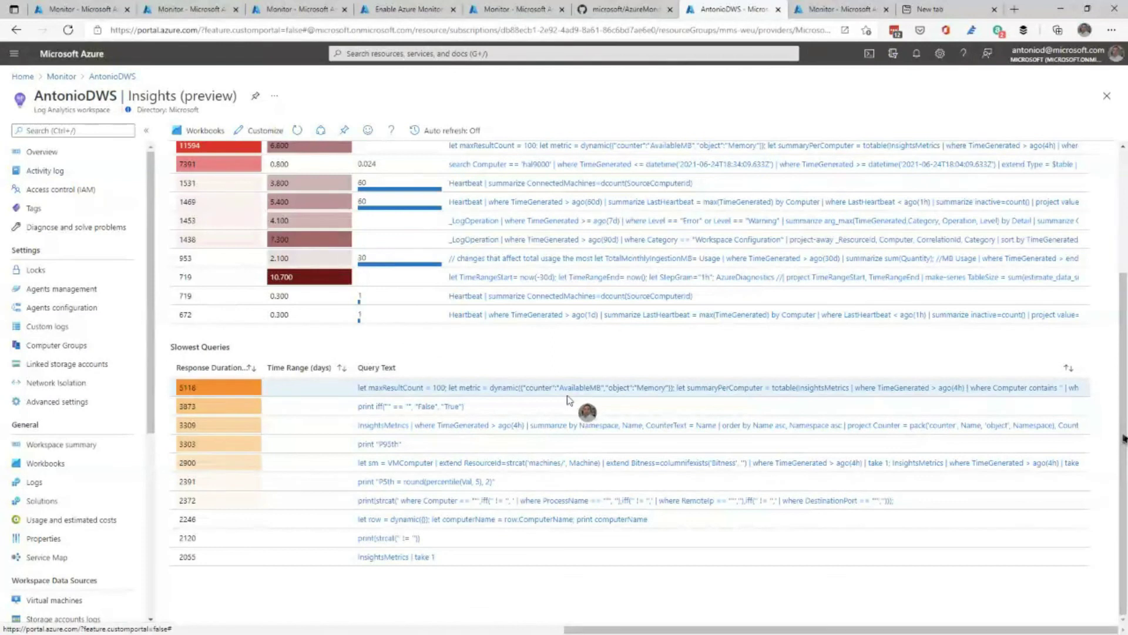
pyautogui.scroll(3, 568, 400)
pyautogui.click(353, 242)
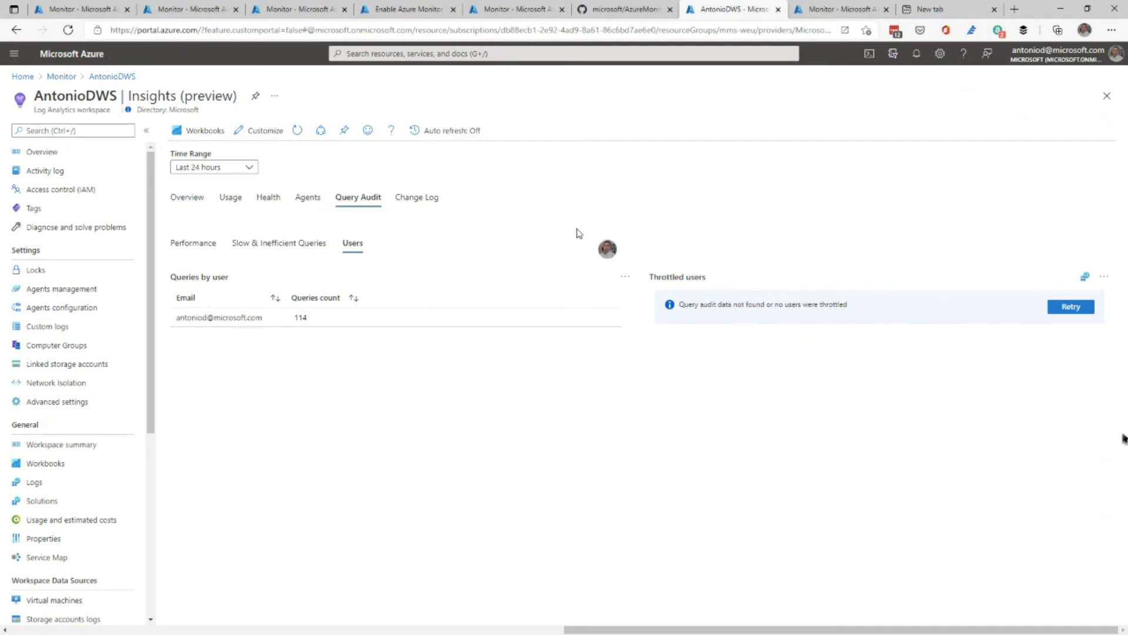
# Open the Workspace Usage workbook from the workspace's public templates and examine the table sizes and the SecurityEvent entry and size charts
pyautogui.click(199, 131)
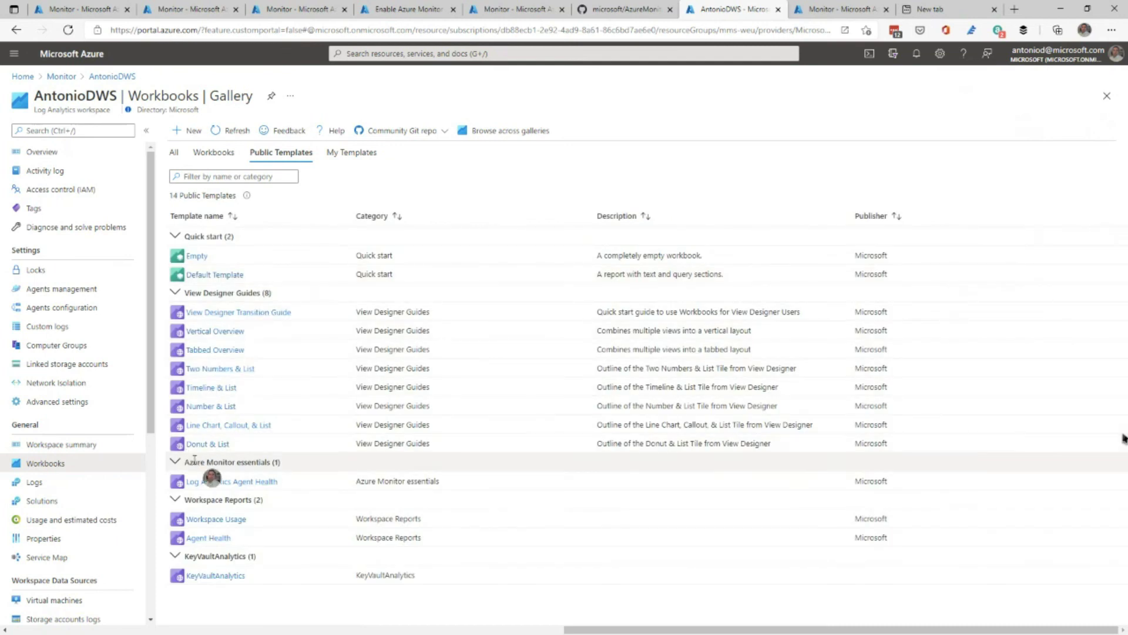
pyautogui.click(213, 519)
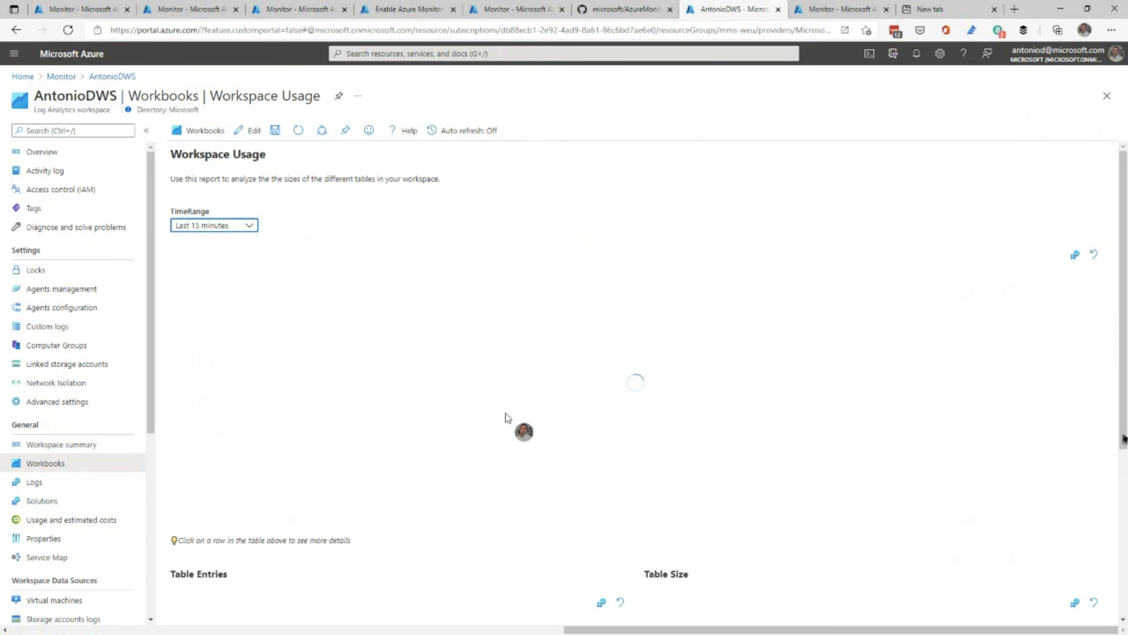
pyautogui.scroll(-2, 418, 391)
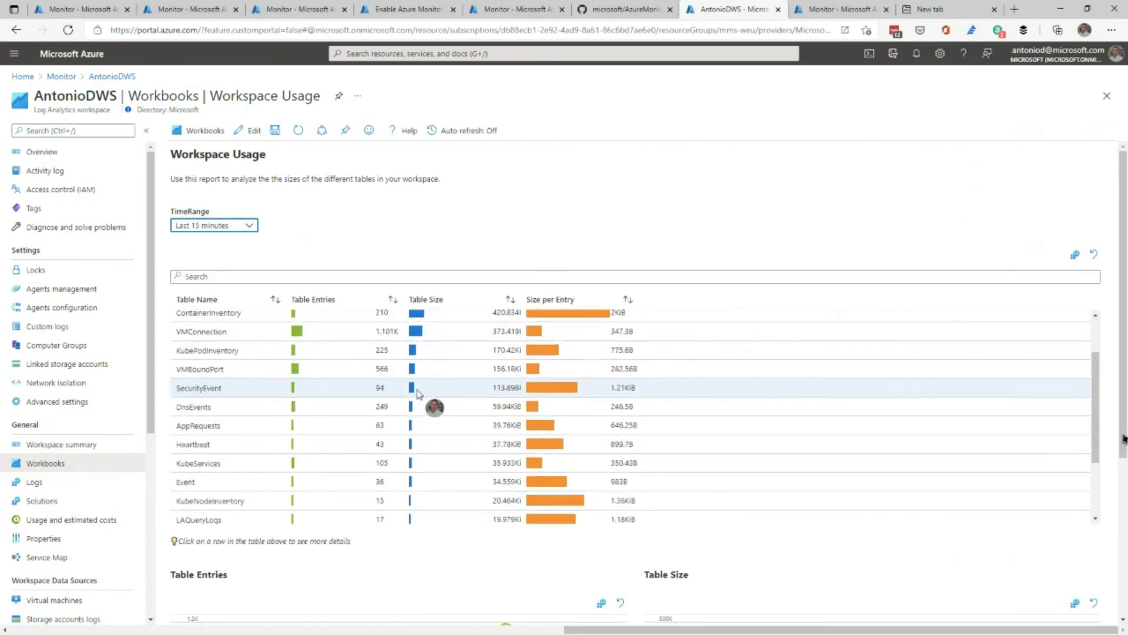
pyautogui.scroll(-2, 418, 391)
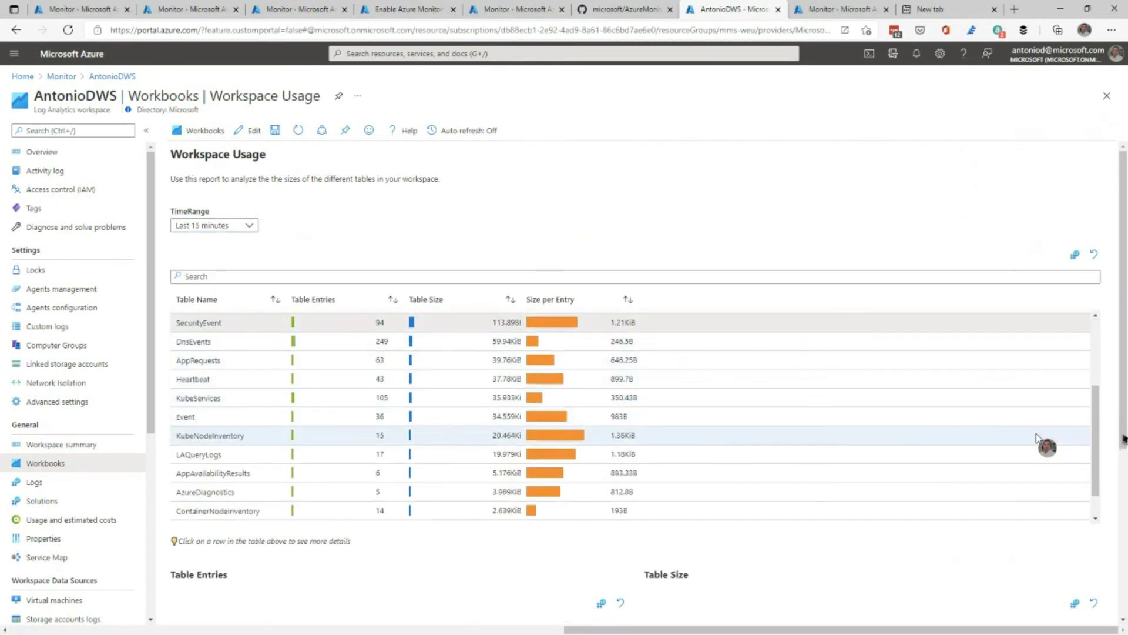
pyautogui.scroll(-3, 1124, 438)
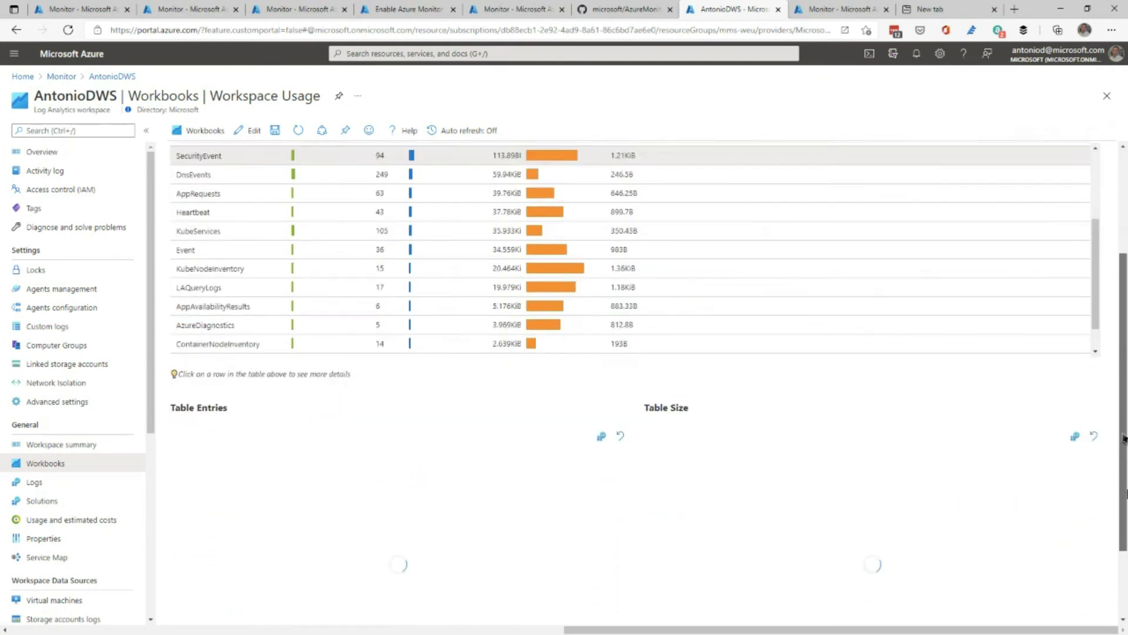
pyautogui.scroll(-1, 1124, 438)
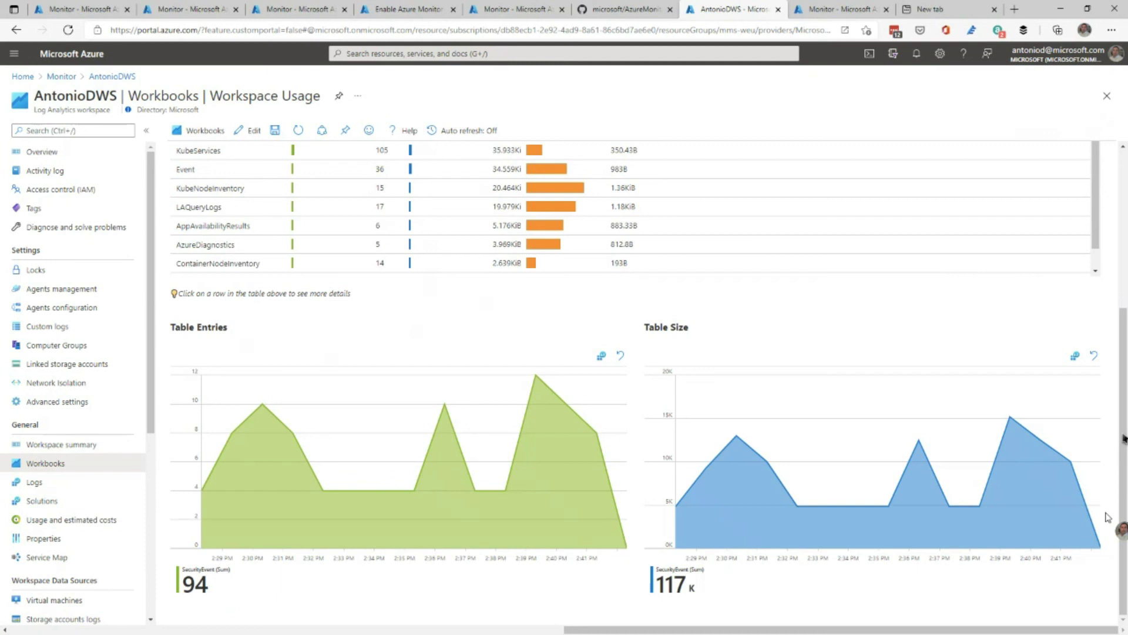
# Switch to the Monitor Logs page with the CH1-LA forecast queries and enlarge the AzureDiagnostics table size chart
pyautogui.click(485, 12)
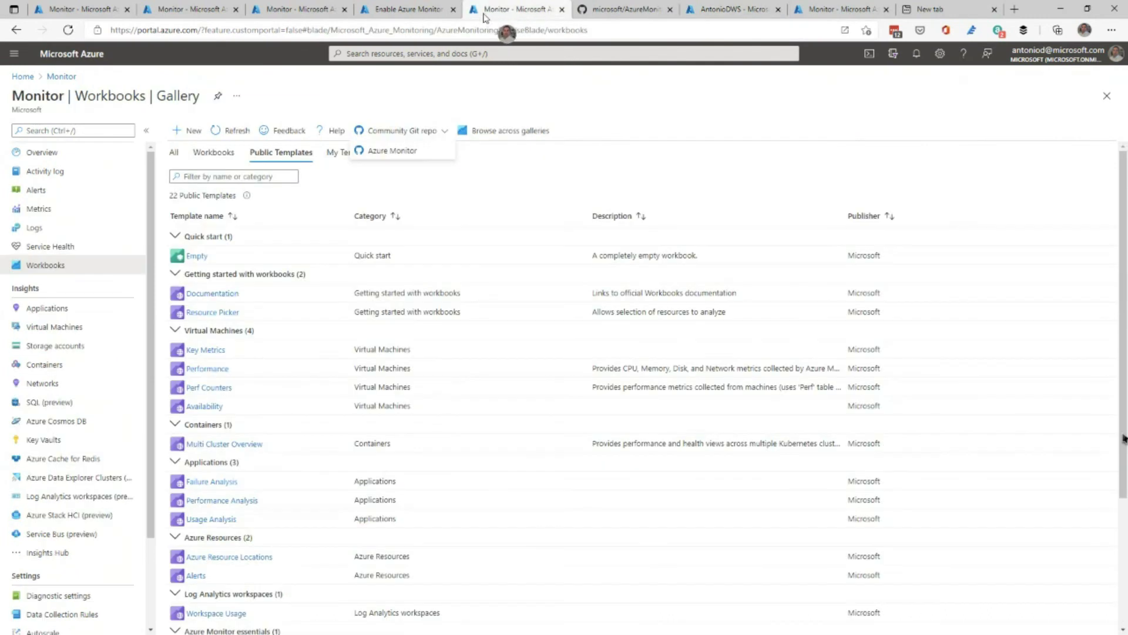
pyautogui.click(408, 10)
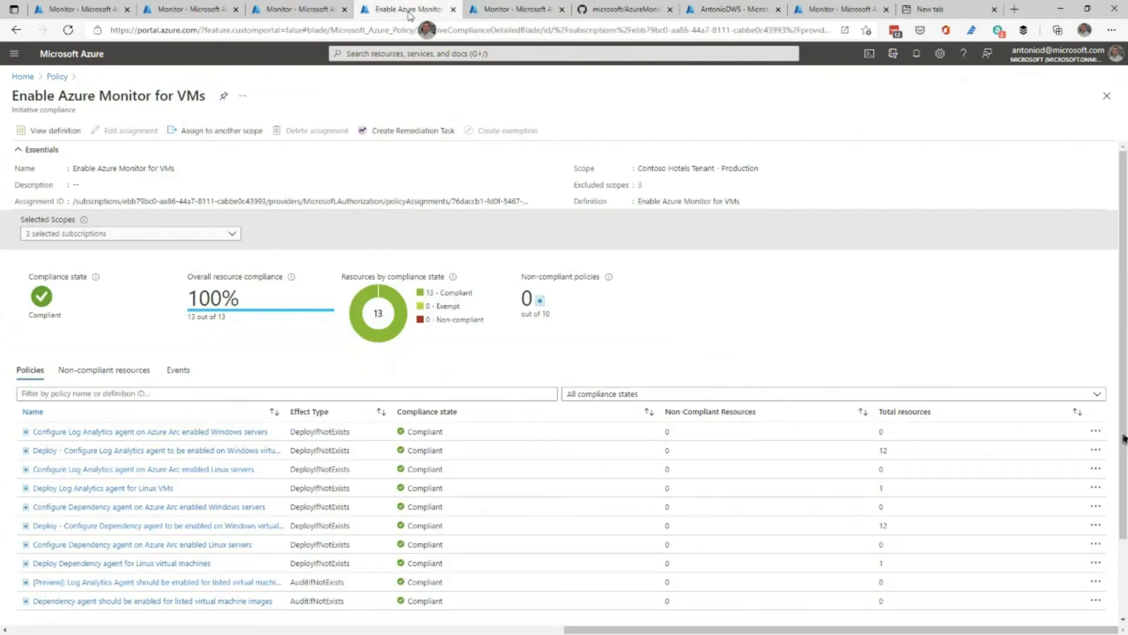
pyautogui.click(715, 11)
pyautogui.click(852, 8)
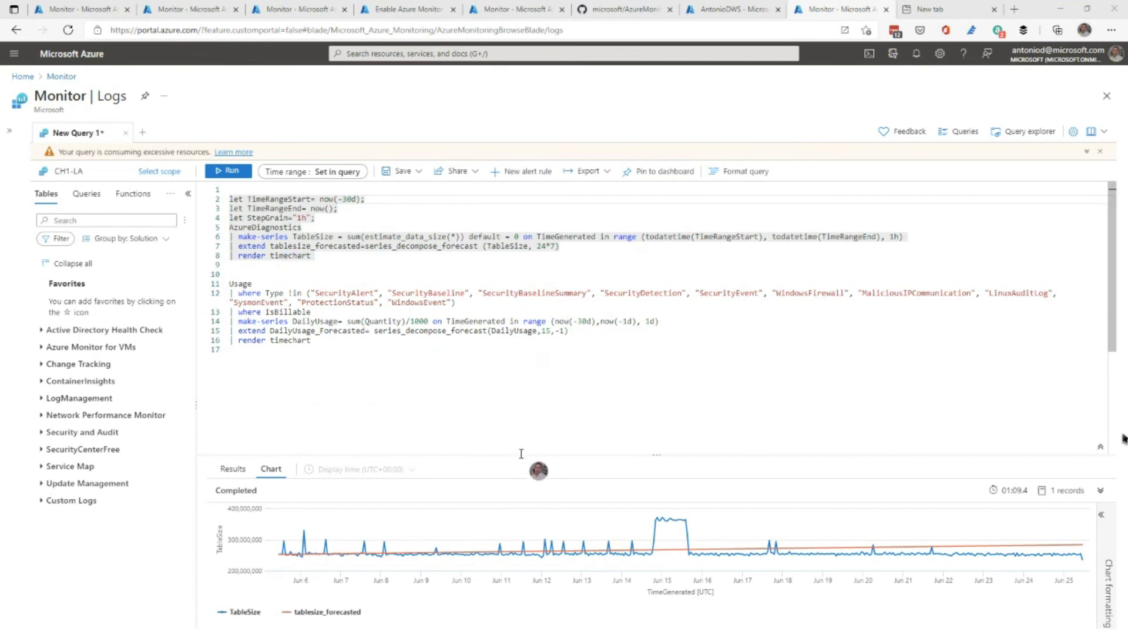
pyautogui.moveTo(521, 454); pyautogui.dragTo(619, 381)
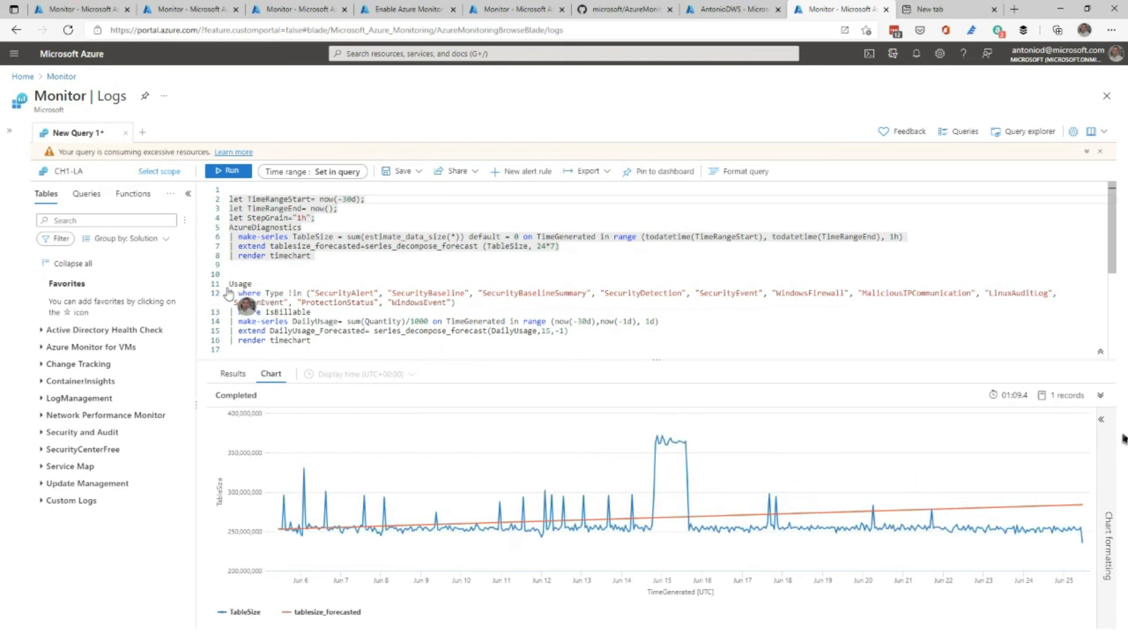
# Run only the Usage query that forecasts daily billable usage, and inspect the last forecasted point on its time chart
pyautogui.moveTo(229, 283); pyautogui.dragTo(335, 359)
pyautogui.click(228, 170)
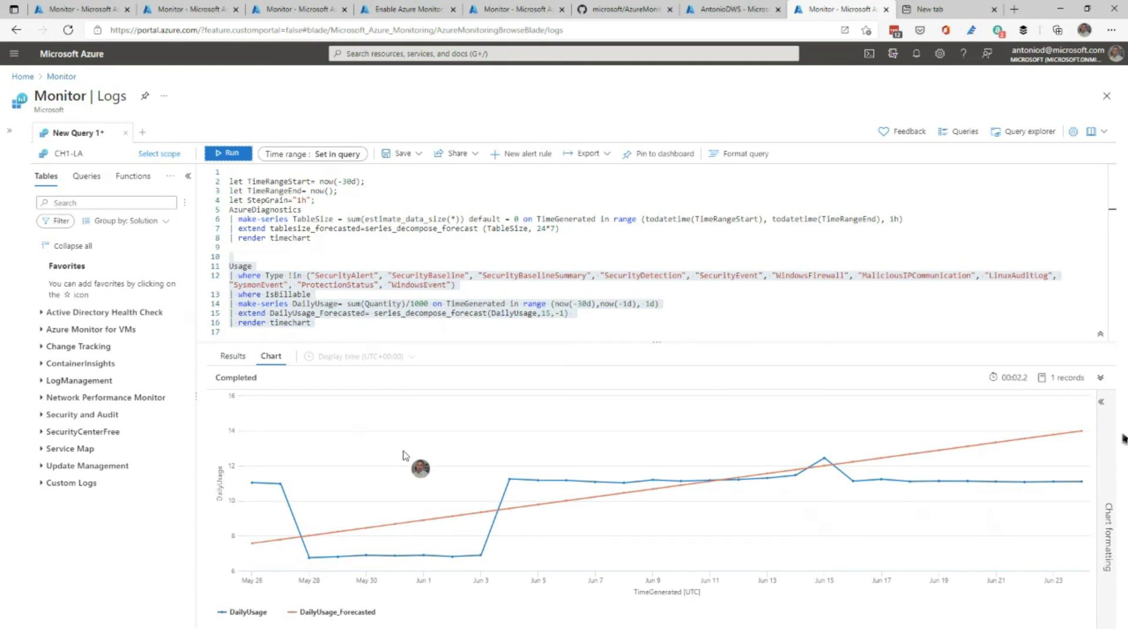
pyautogui.moveTo(1085, 433)
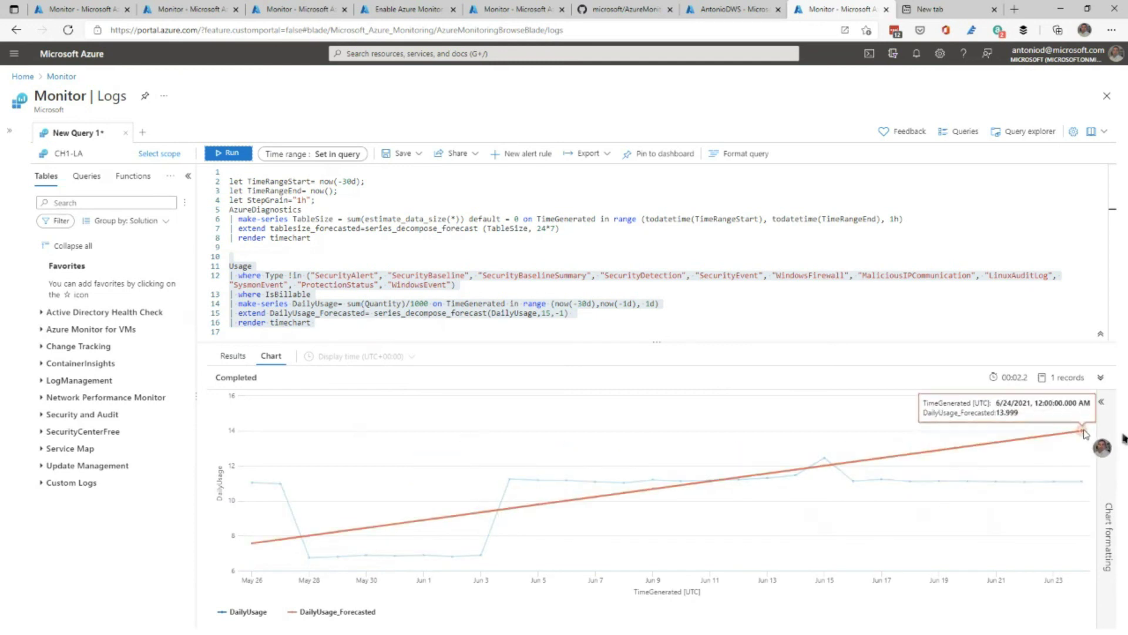